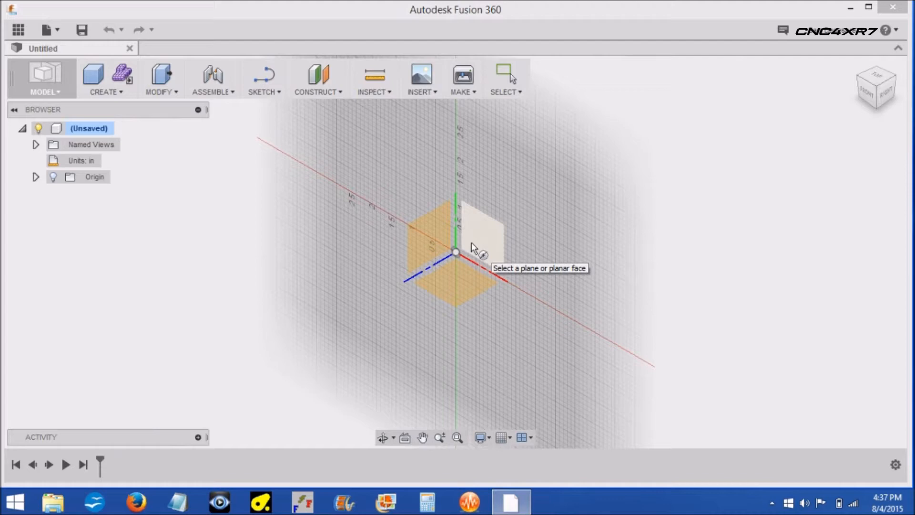
# - Sketch a 1.5 in diameter circle centred on the origin on the XY plane and finish the sketch
pyautogui.click(471, 243)
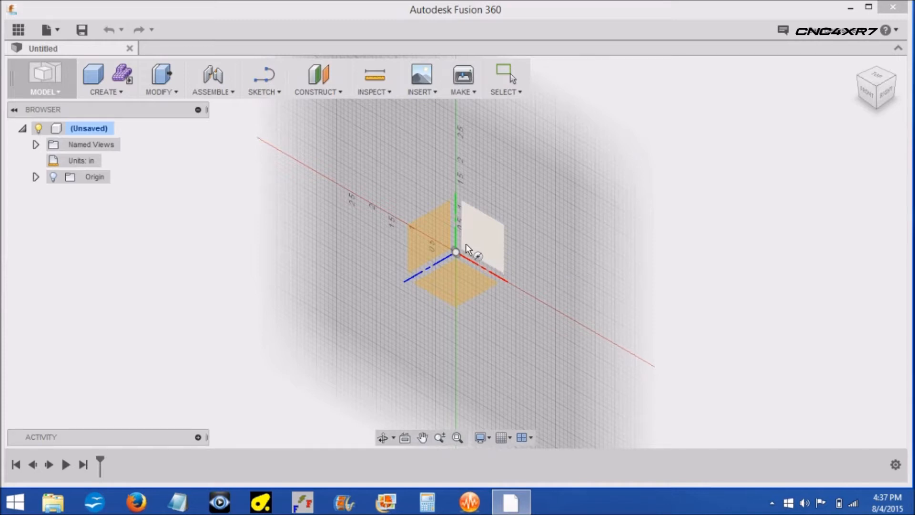
pyautogui.click(468, 242)
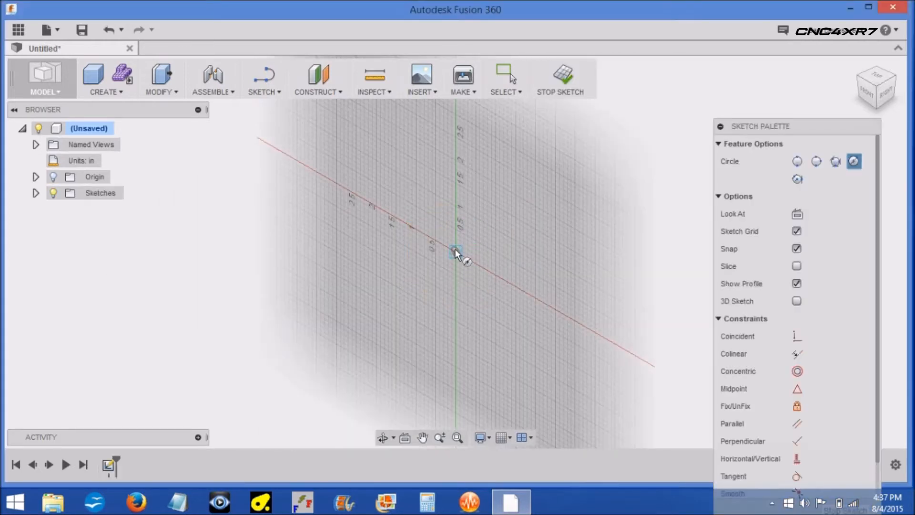
pyautogui.click(456, 250)
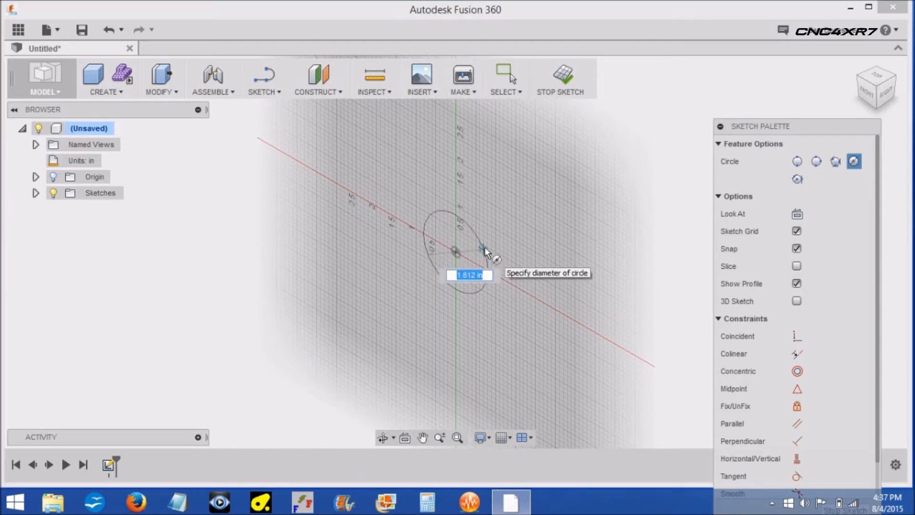
pyautogui.write('1.5')
pyautogui.press('Tab')
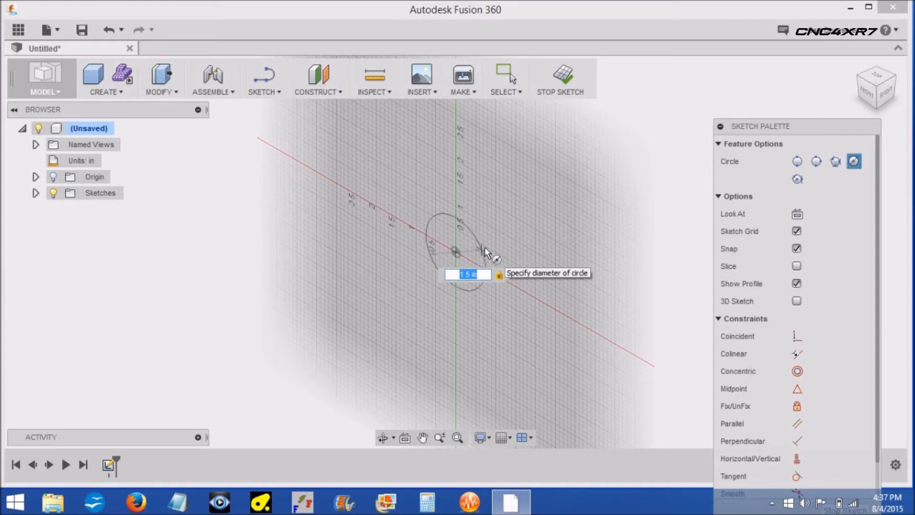
pyautogui.press('Return')
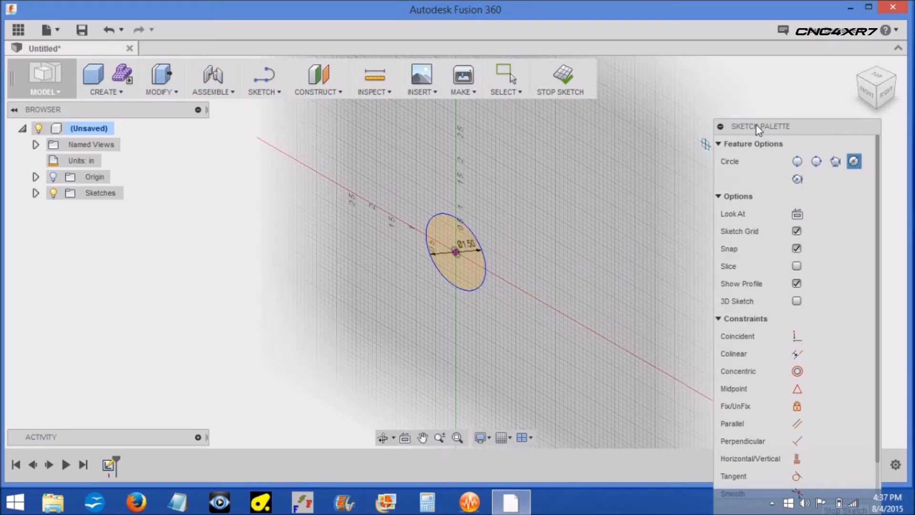
pyautogui.moveTo(758, 126); pyautogui.dragTo(735, 75)
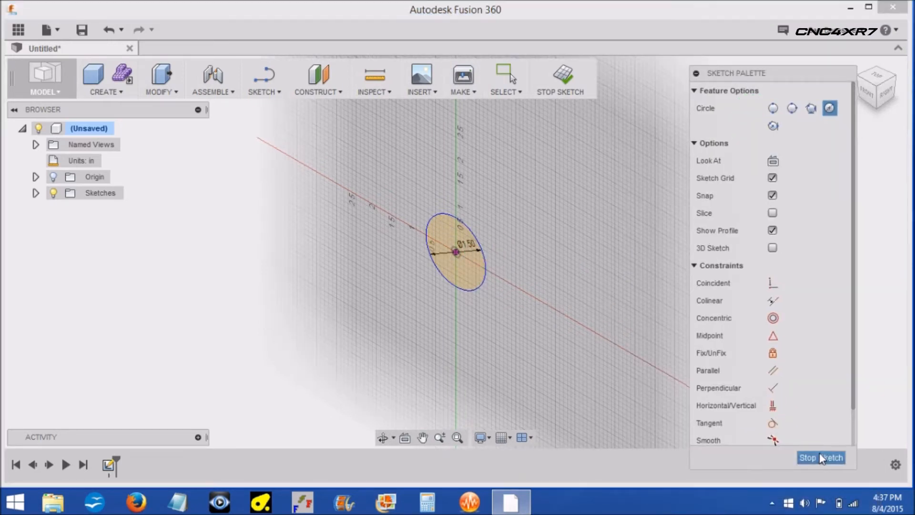
pyautogui.click(820, 457)
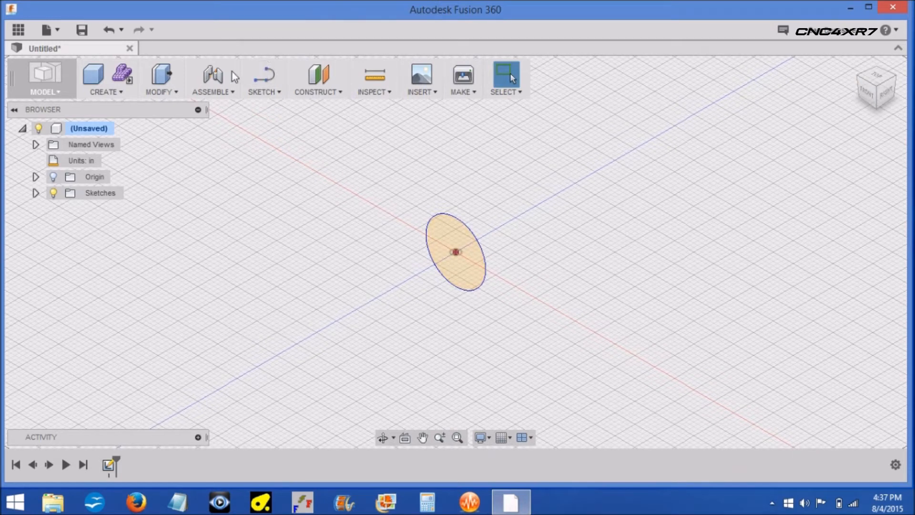
# - Extrude the sketched circle 1.5 in to one side as a new body
pyautogui.click(162, 75)
pyautogui.click(453, 246)
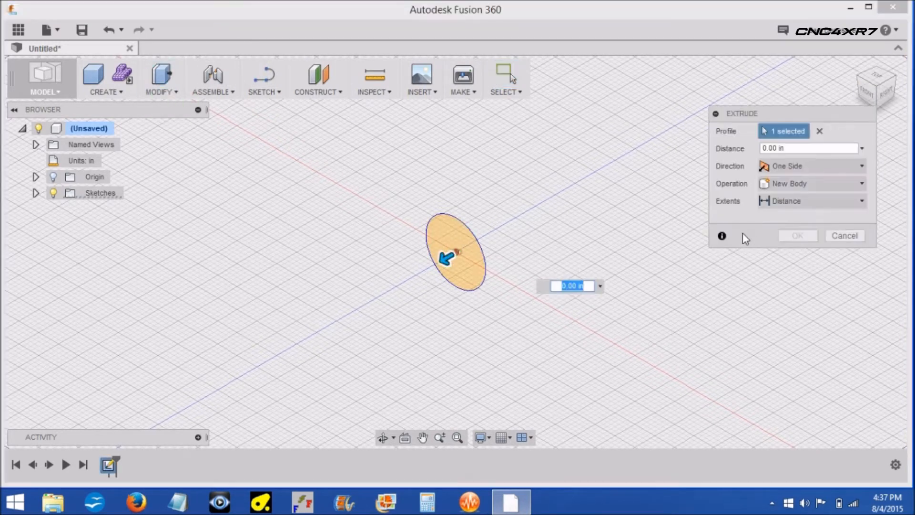
pyautogui.write('1.5')
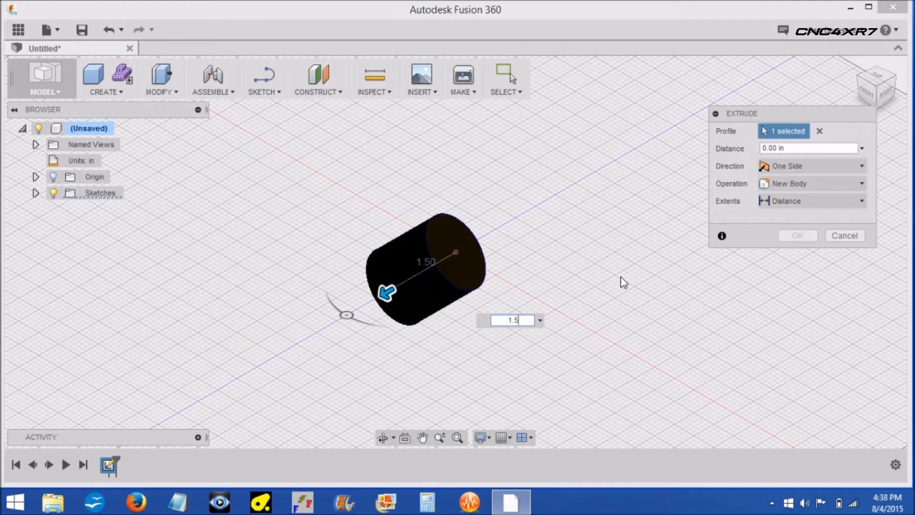
pyautogui.press('Return')
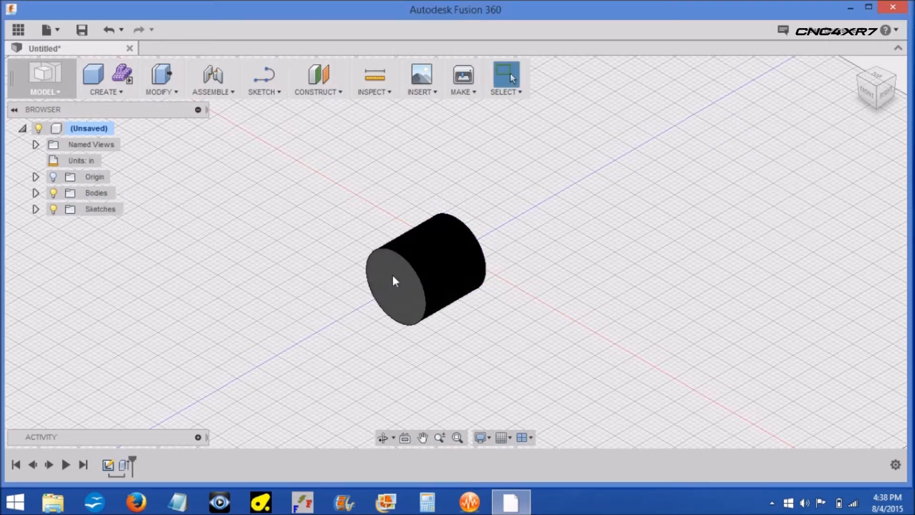
# - Undo the extrusion and the circle sketch to return to an empty design
pyautogui.click(111, 31)
pyautogui.click(112, 32)
pyautogui.click(112, 32)
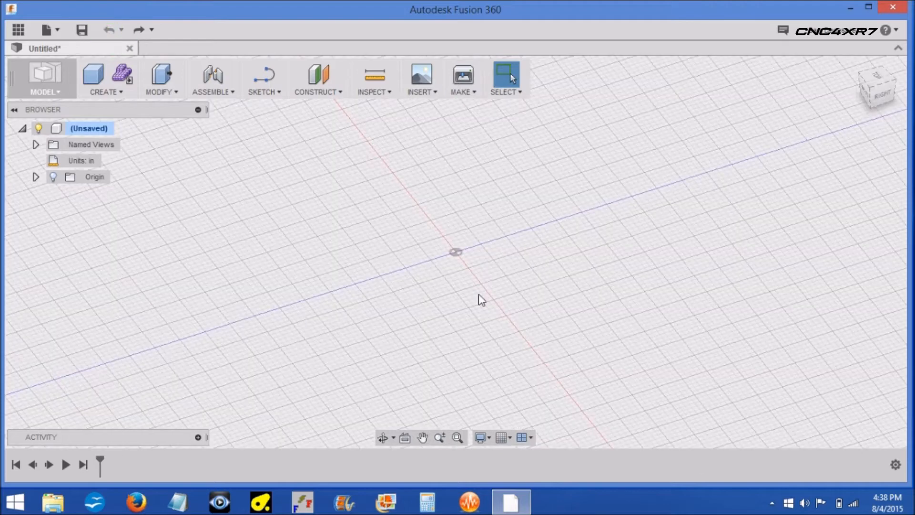
# - Create a Cylinder on the XY plane centred on the origin with 1.5 in diameter and 1.5 in height as a new body
pyautogui.click(114, 90)
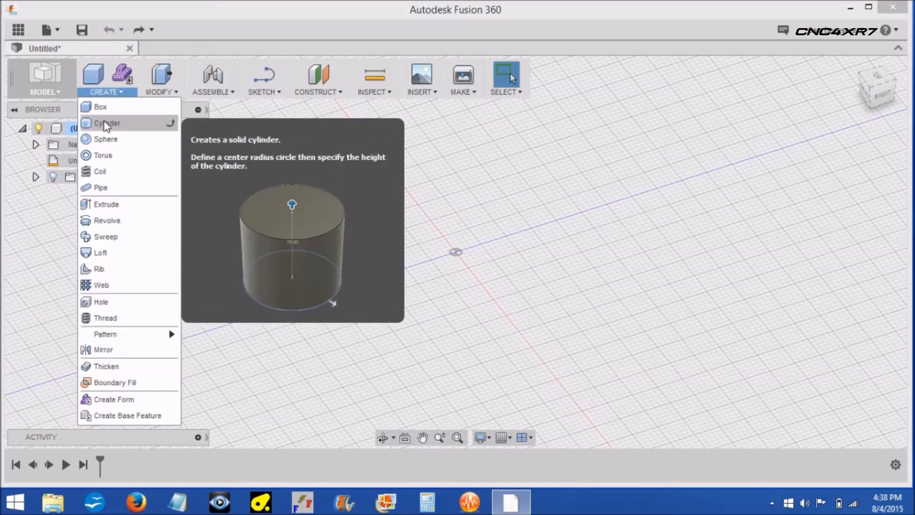
pyautogui.click(106, 124)
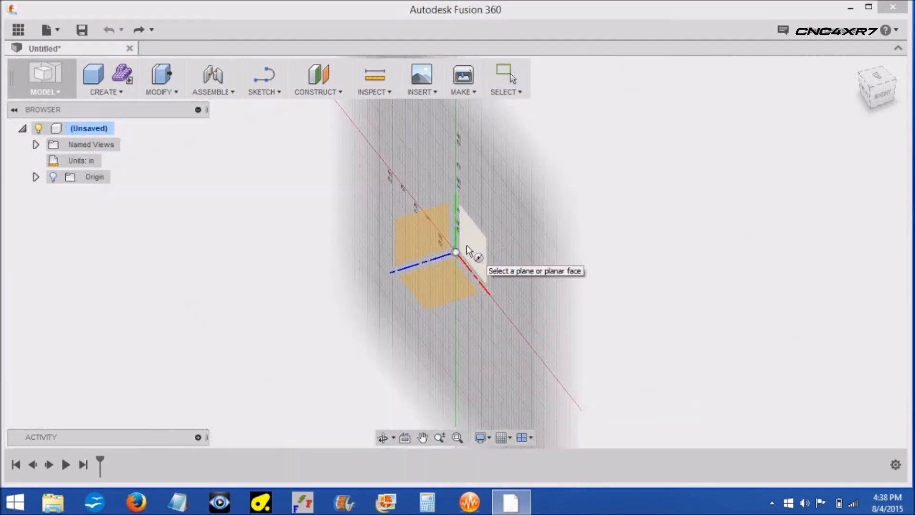
pyautogui.click(467, 246)
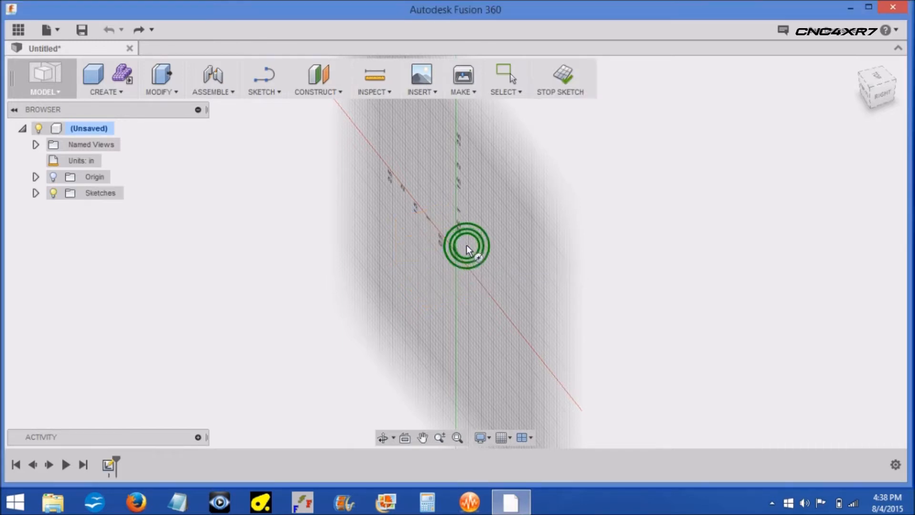
pyautogui.click(458, 254)
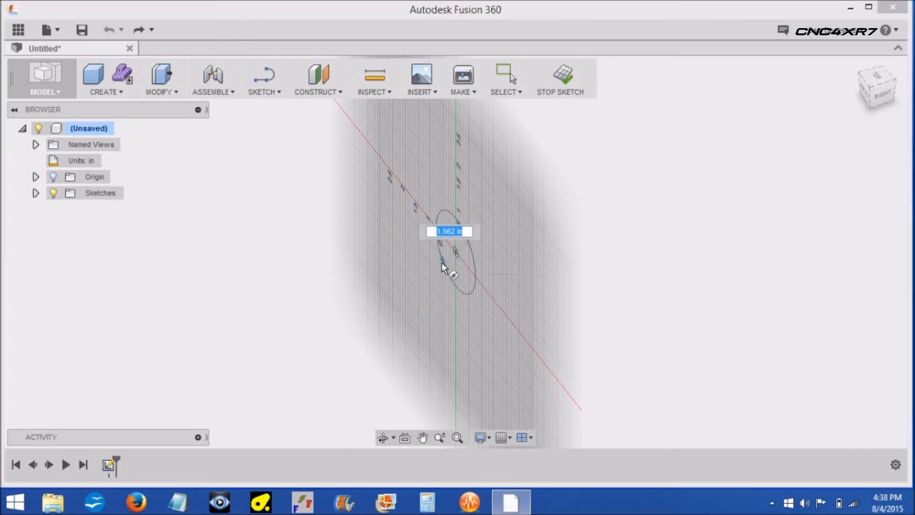
pyautogui.write('1.5')
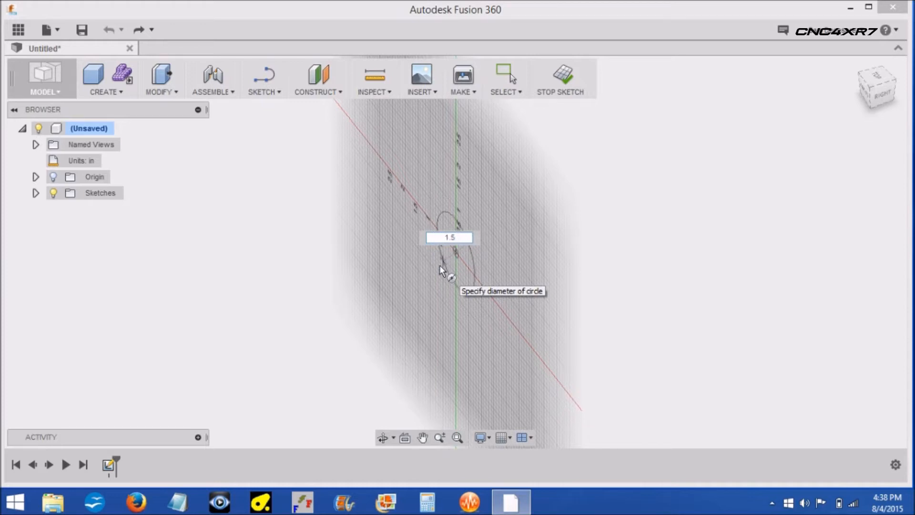
pyautogui.press('Tab')
pyautogui.click(440, 265)
pyautogui.click(776, 167)
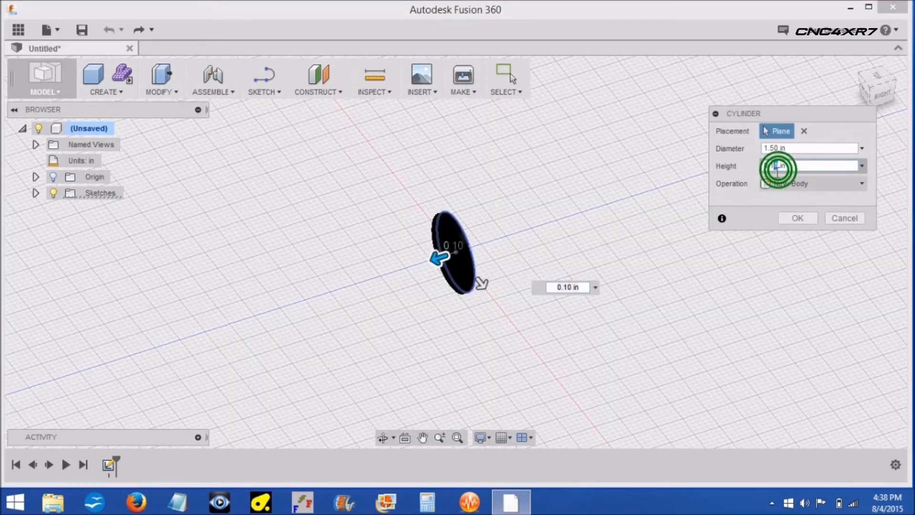
pyautogui.write('1.5')
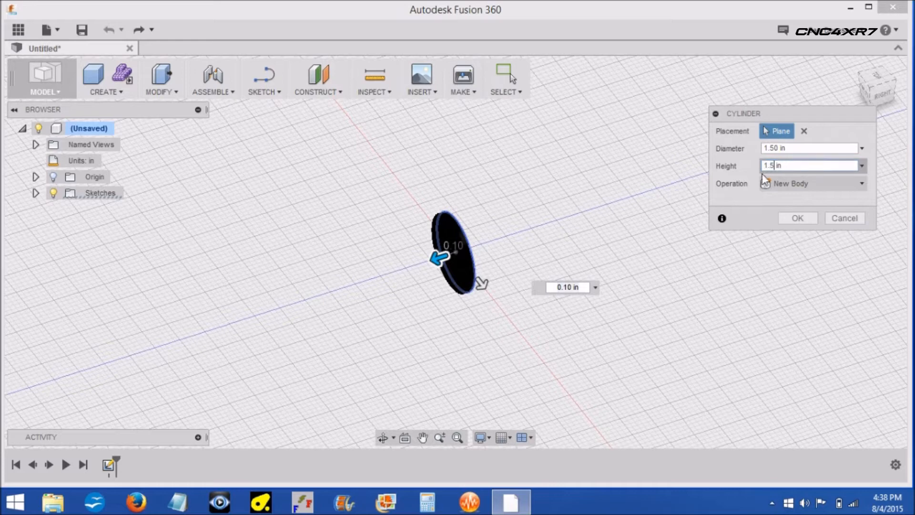
pyautogui.press('Return')
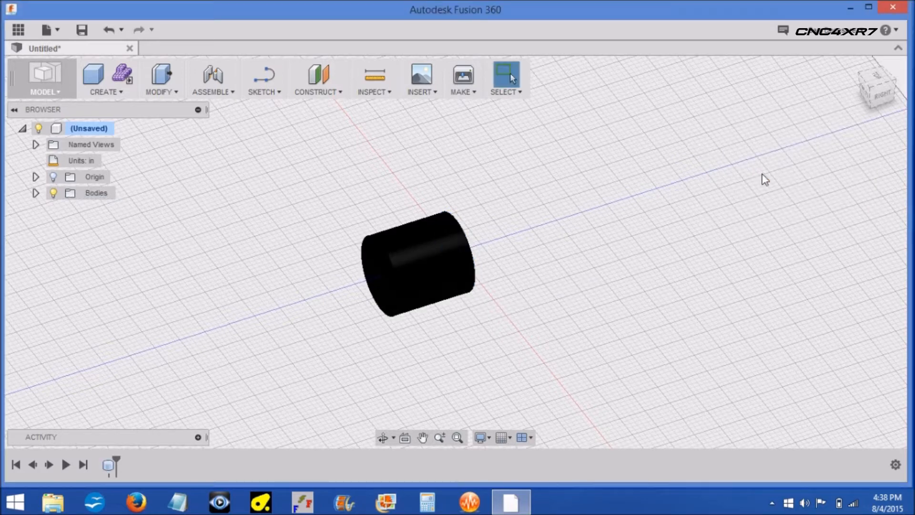
# - Highlight the whole component and examine the cylinder's end face and side from the back and left
pyautogui.click(863, 93)
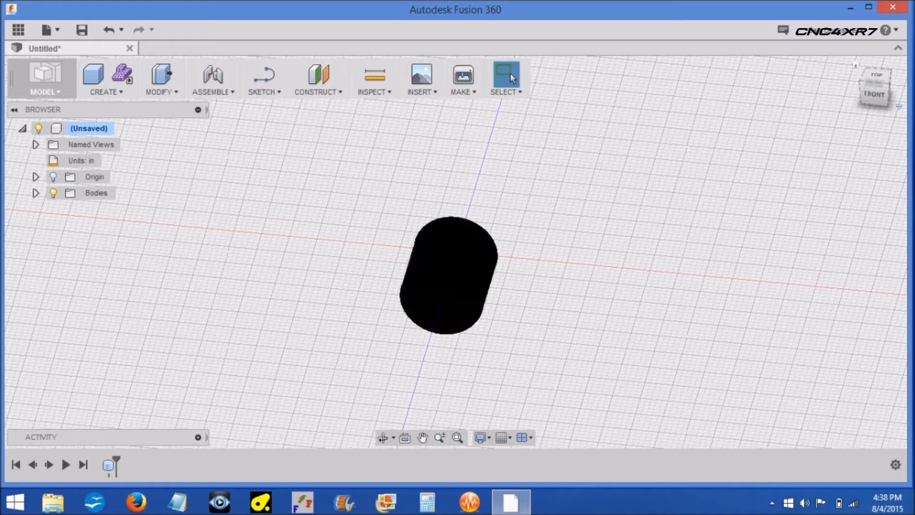
pyautogui.click(866, 89)
pyautogui.click(861, 87)
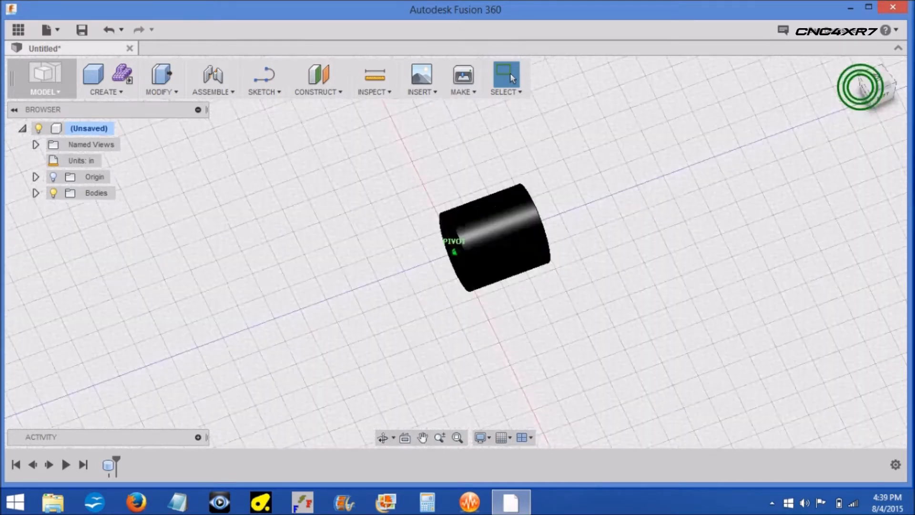
pyautogui.click(68, 128)
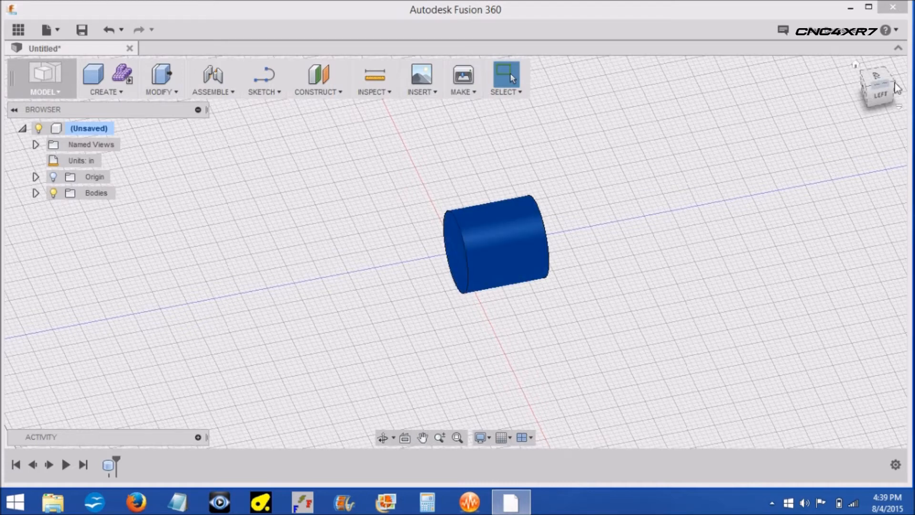
pyautogui.click(865, 88)
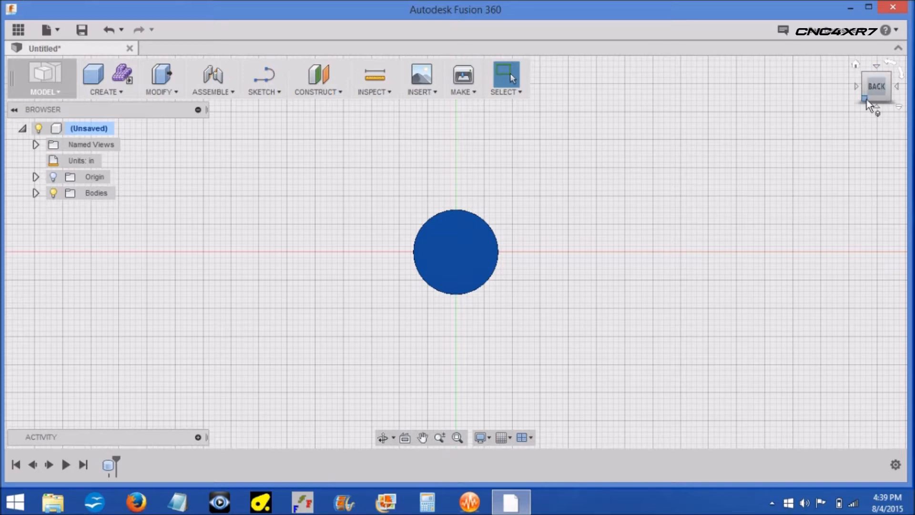
pyautogui.click(883, 86)
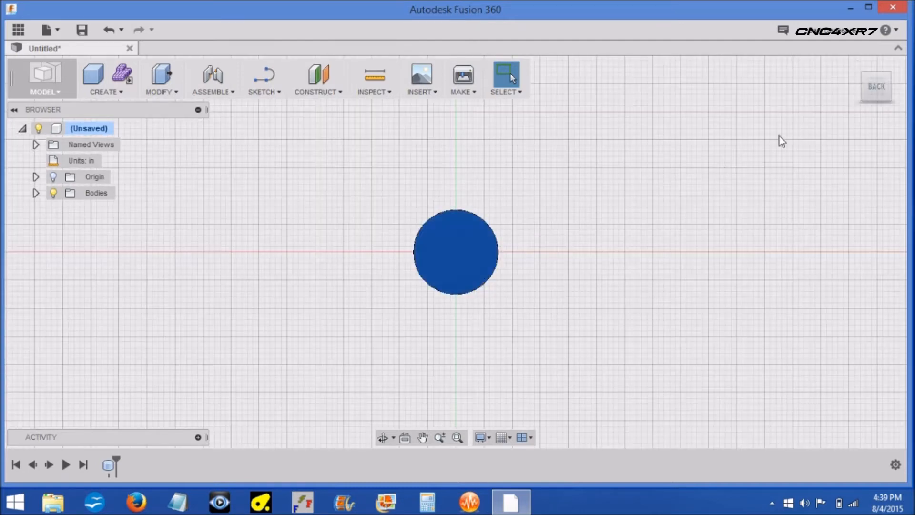
pyautogui.click(865, 77)
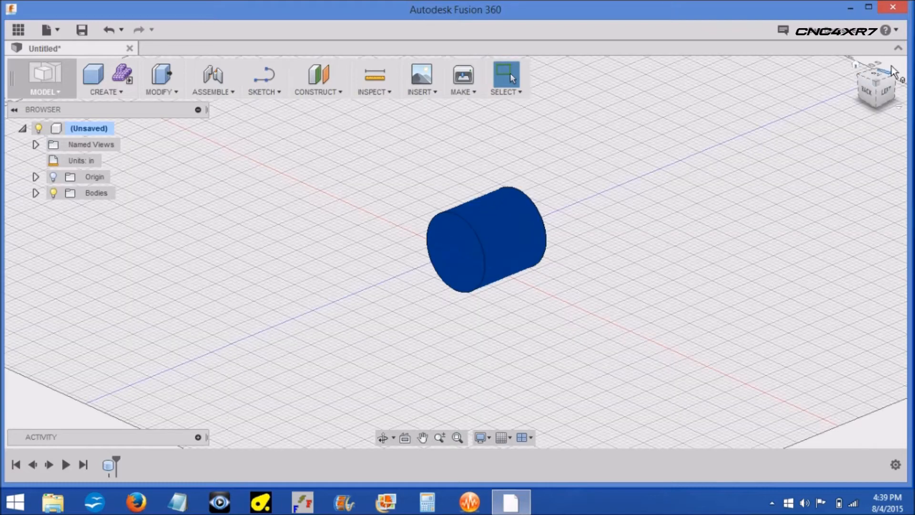
pyautogui.click(856, 65)
pyautogui.click(872, 95)
pyautogui.moveTo(869, 96)
pyautogui.mouseDown()
pyautogui.moveTo(847, 96)
pyautogui.moveTo(854, 90)
pyautogui.mouseUp()
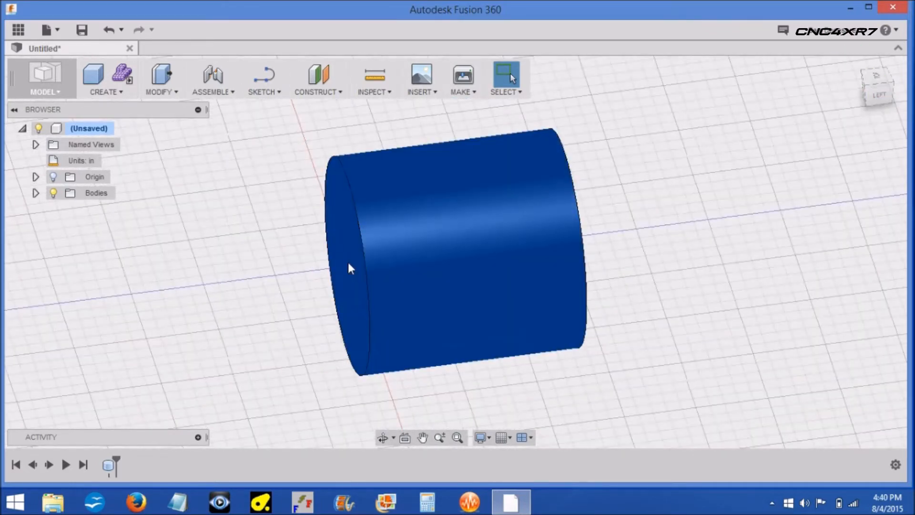
pyautogui.click(879, 97)
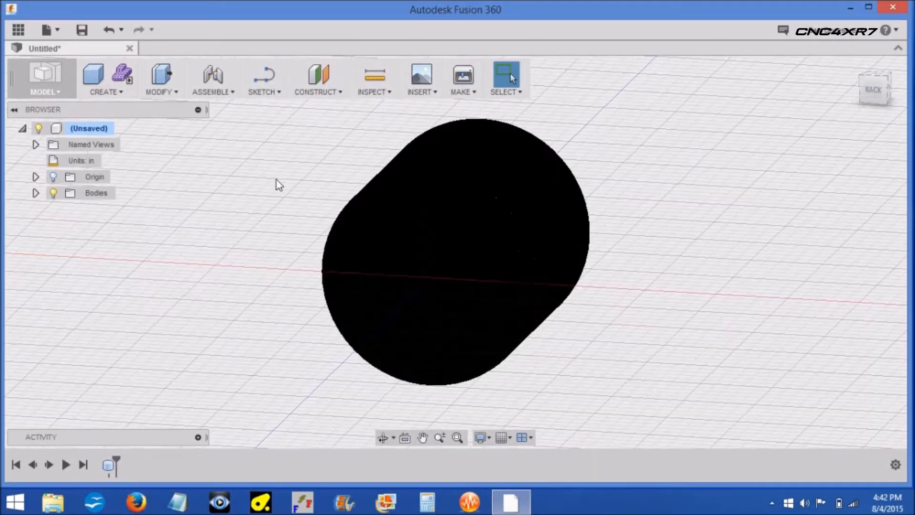
# - Add a simple Hole at the centre of the cylinder's back face, 0.875 in deep and 0.3425 in in diameter
pyautogui.click(121, 91)
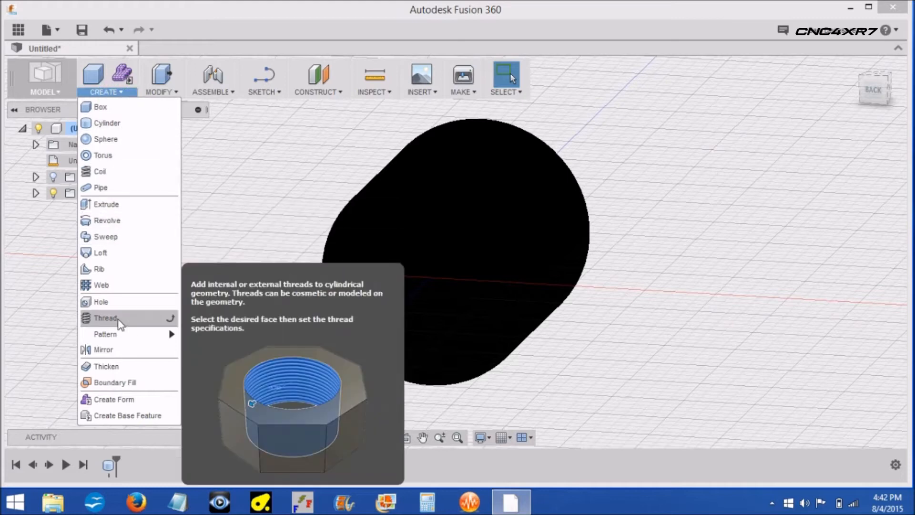
pyautogui.click(112, 302)
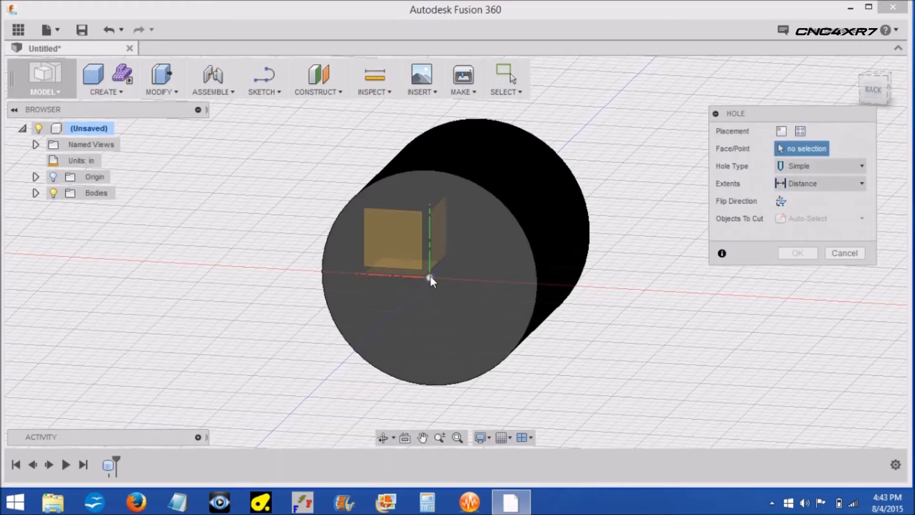
pyautogui.click(431, 278)
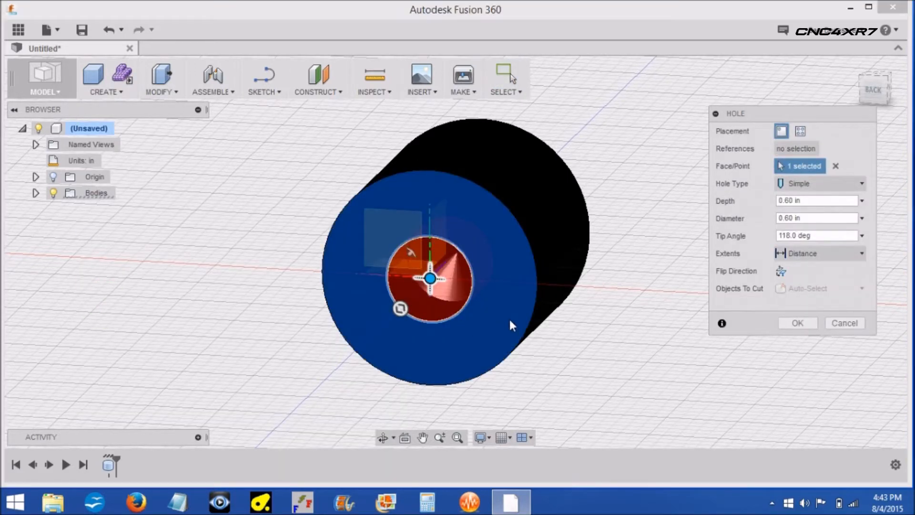
pyautogui.click(795, 202)
pyautogui.moveTo(795, 202); pyautogui.dragTo(786, 204)
pyautogui.write('875')
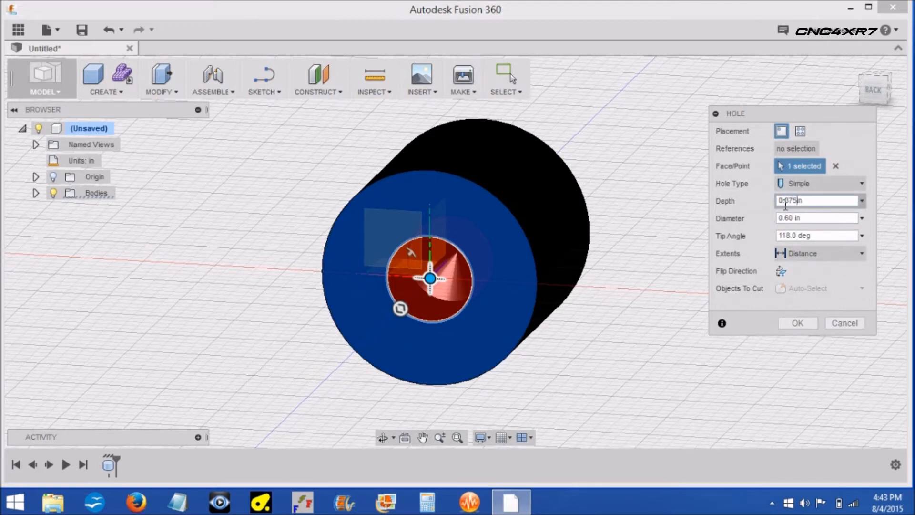
pyautogui.click(792, 218)
pyautogui.moveTo(792, 218); pyautogui.dragTo(787, 225)
pyautogui.write('3425')
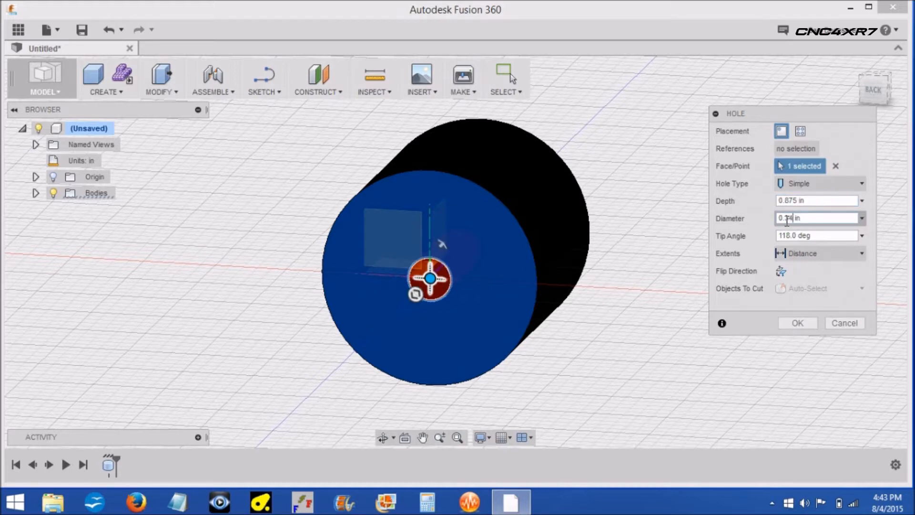
pyautogui.press('Return')
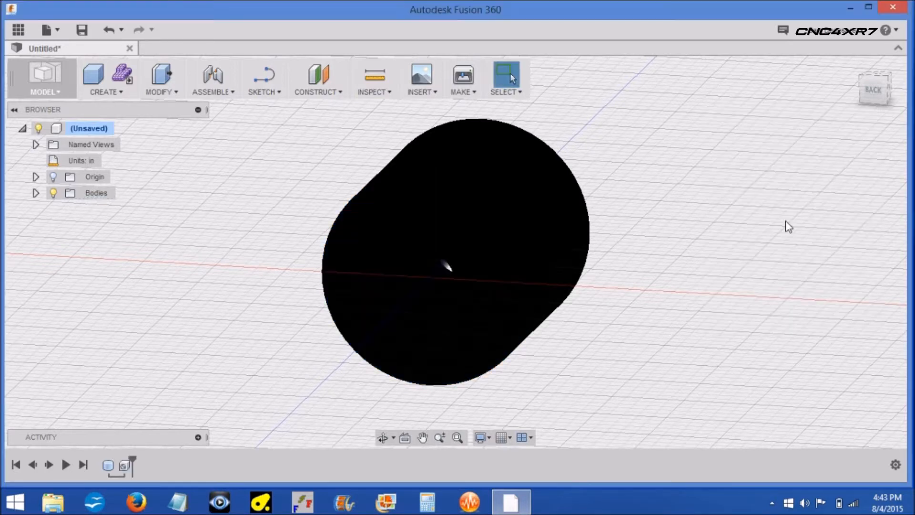
pyautogui.click(88, 128)
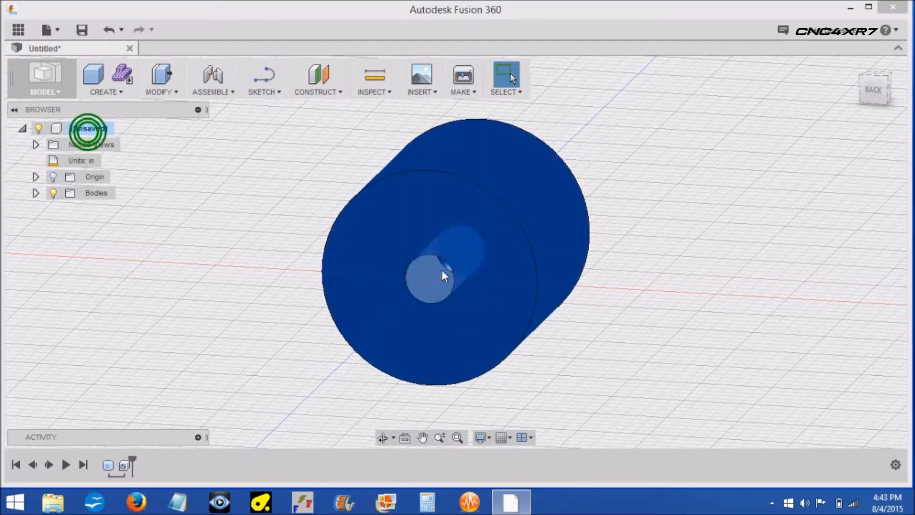
pyautogui.moveTo(876, 89); pyautogui.dragTo(860, 87)
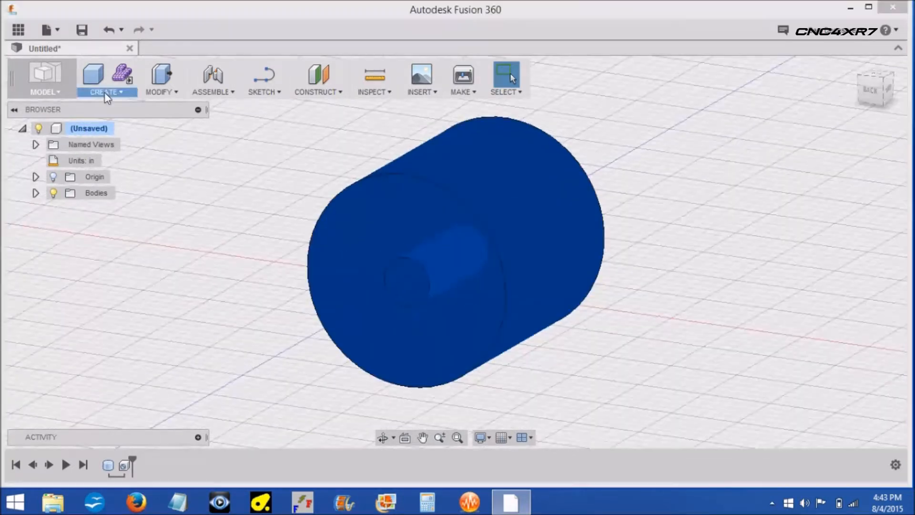
# - Add an ANSI Metric M Profile thread to the hole's inner face, size 10.0 mm and designation M10x1.5
pyautogui.click(107, 94)
pyautogui.click(104, 318)
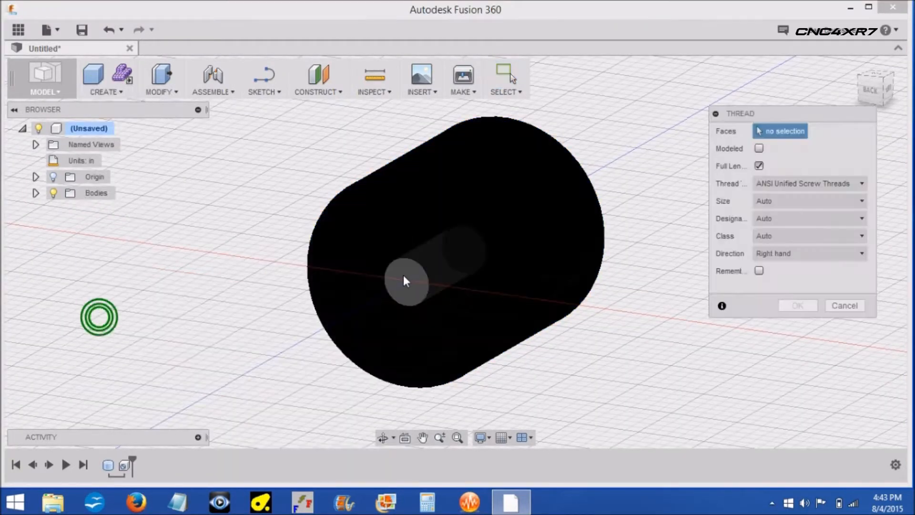
pyautogui.click(404, 276)
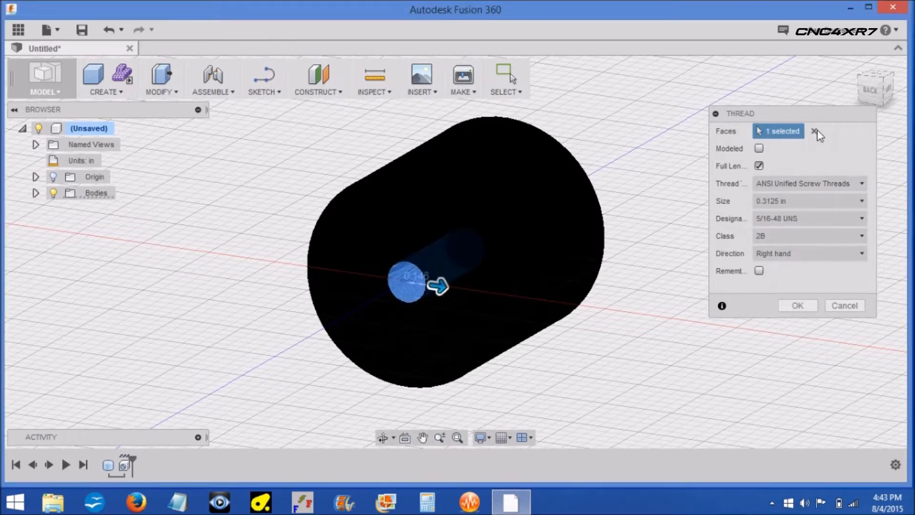
pyautogui.click(863, 185)
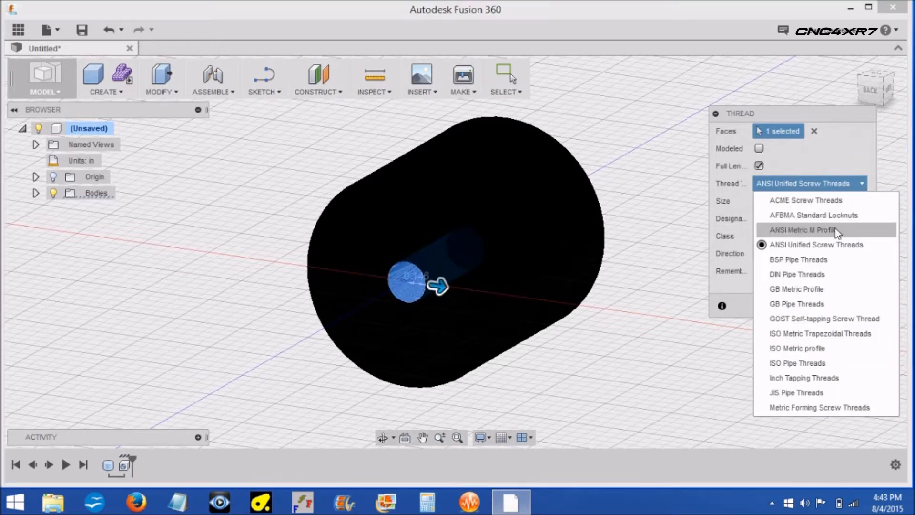
pyautogui.click(820, 231)
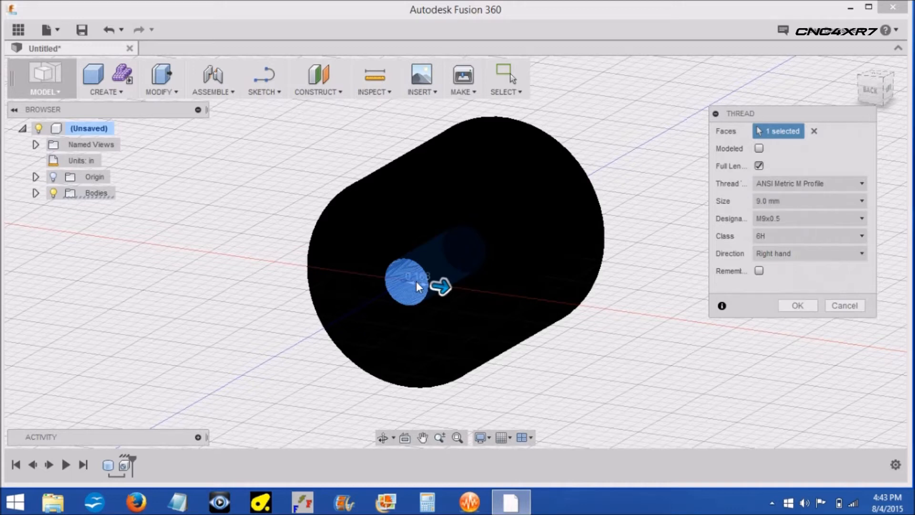
pyautogui.click(860, 202)
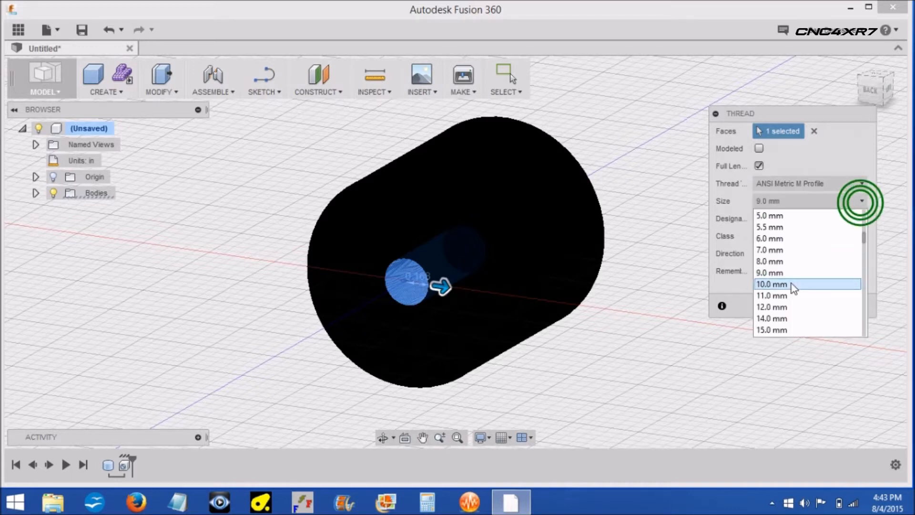
pyautogui.click(793, 285)
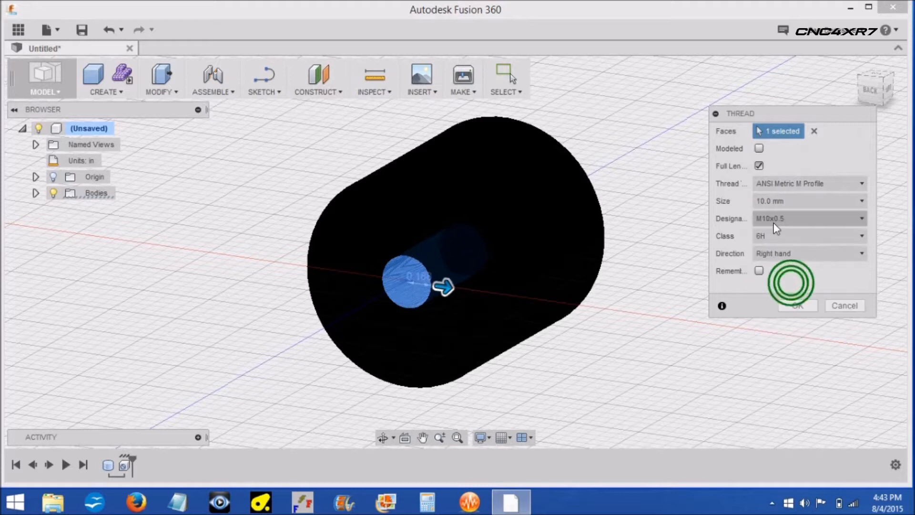
pyautogui.click(862, 219)
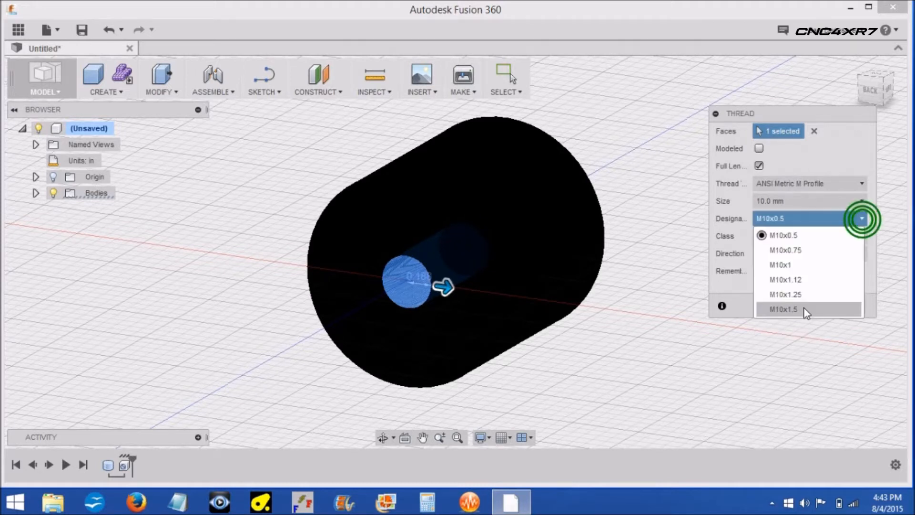
pyautogui.click(806, 310)
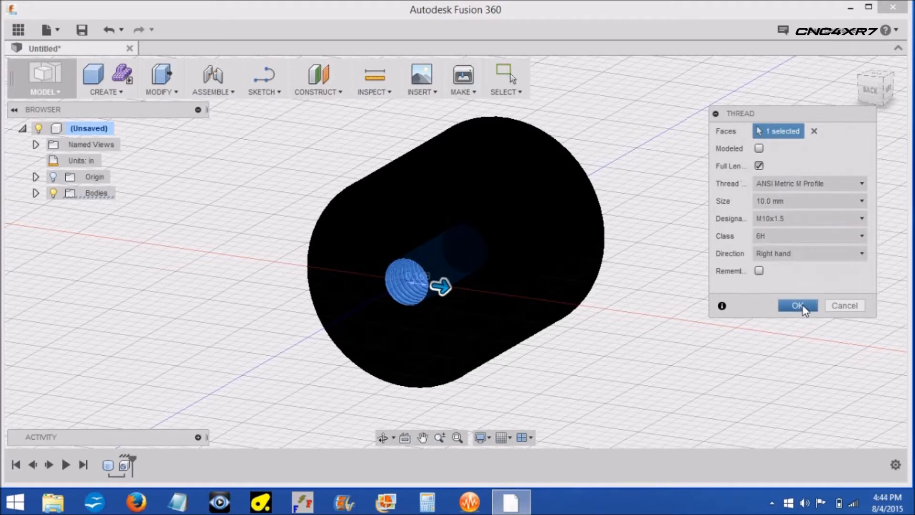
pyautogui.click(798, 305)
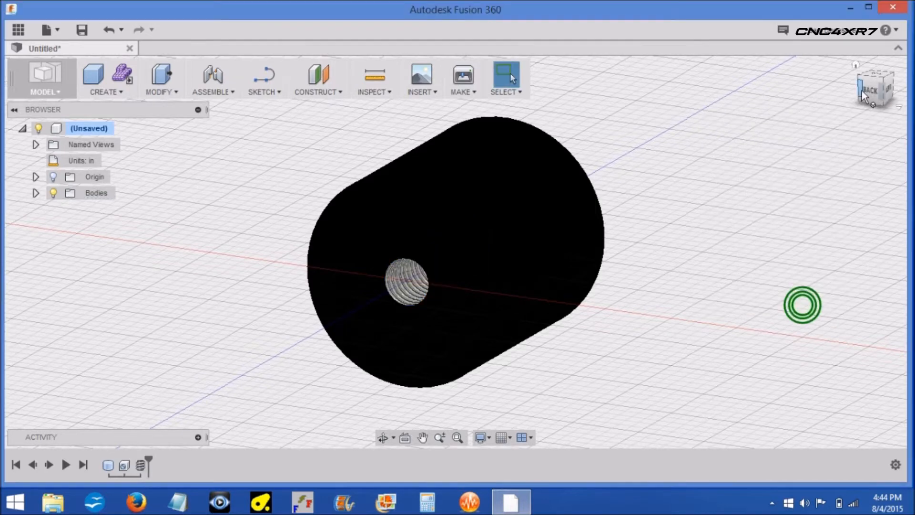
# - Start a Draft of the cylinder's side with the front end face as the plane, tapering it toward the hole end by about -20 deg
pyautogui.click(90, 129)
pyautogui.moveTo(880, 94); pyautogui.dragTo(801, 97)
pyautogui.click(161, 91)
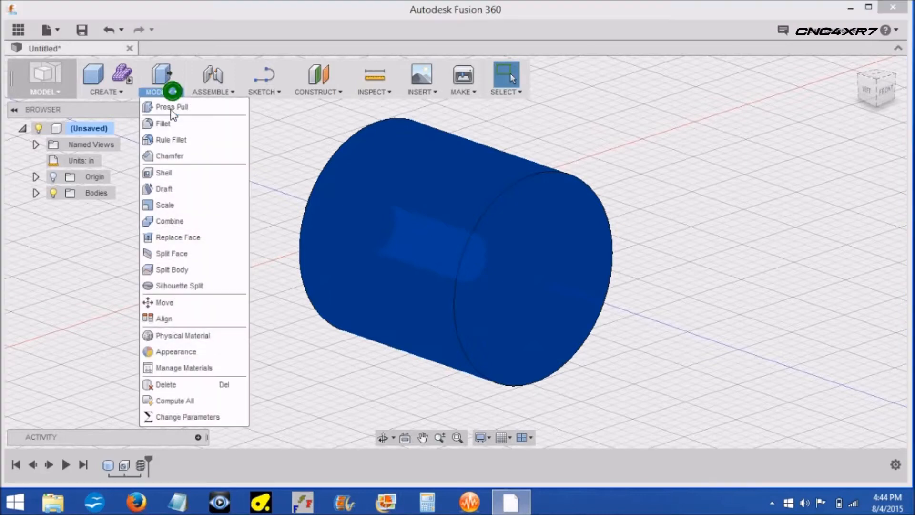
pyautogui.click(163, 192)
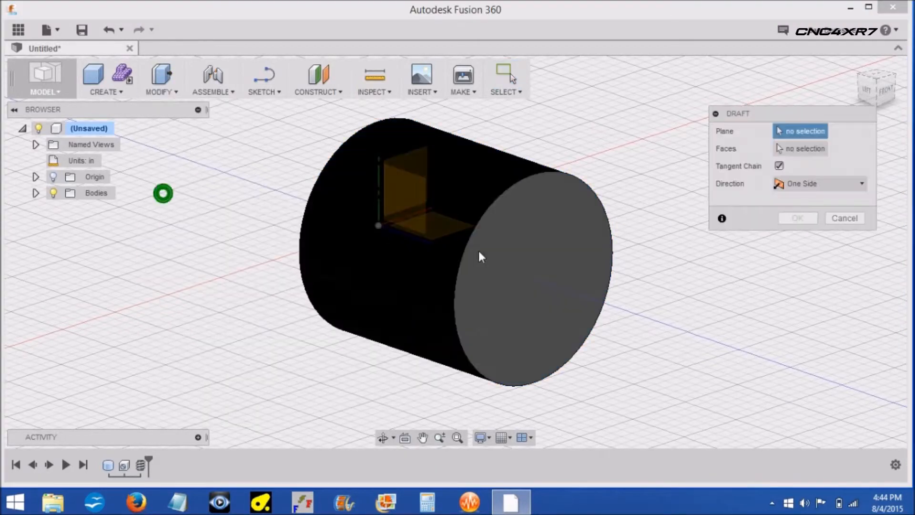
pyautogui.click(528, 245)
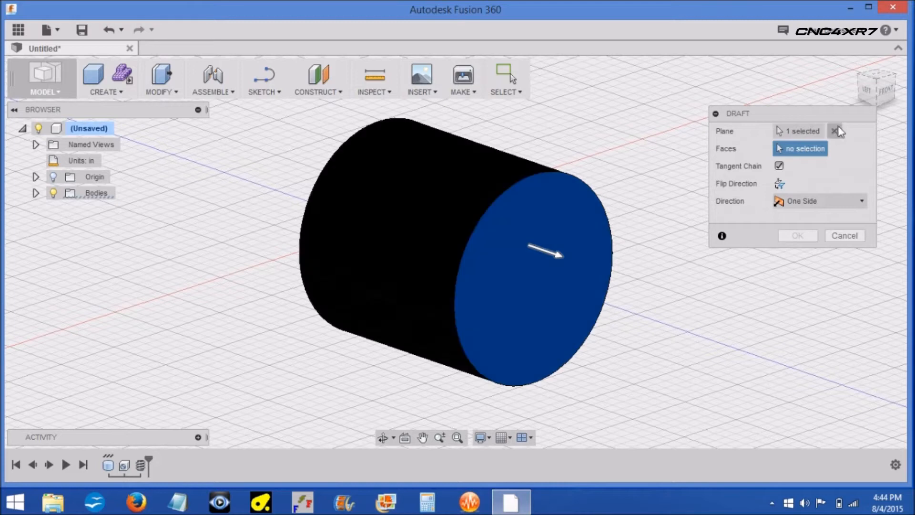
pyautogui.click(449, 189)
pyautogui.click(868, 88)
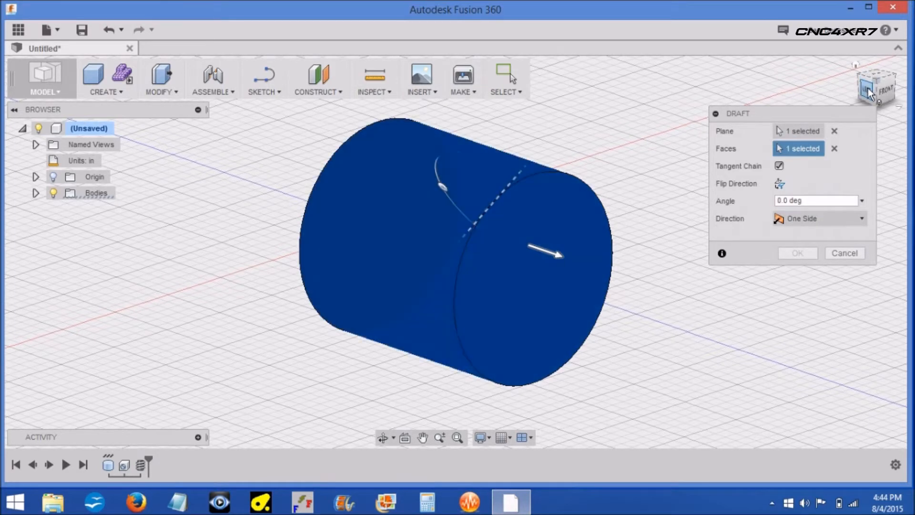
pyautogui.moveTo(486, 147); pyautogui.dragTo(492, 172)
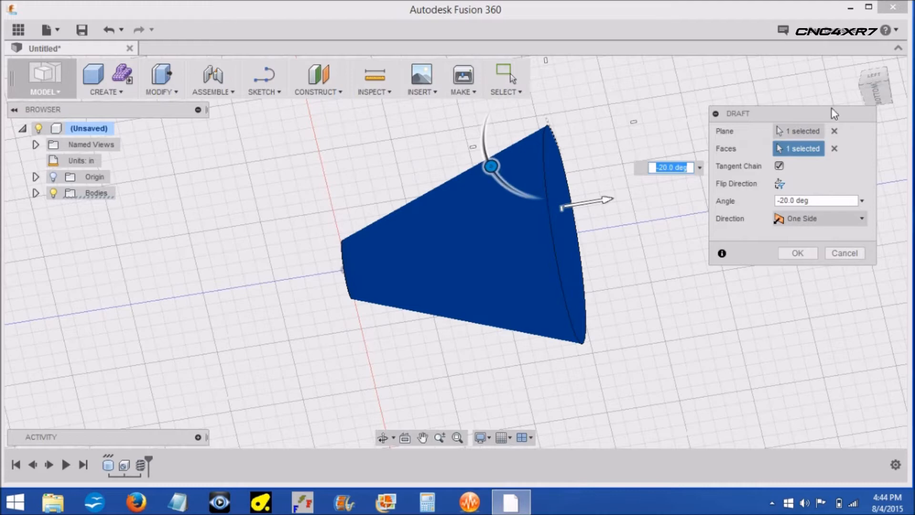
# - Set the draft angle to -15 deg and apply the taper
pyautogui.click(877, 101)
pyautogui.click(875, 91)
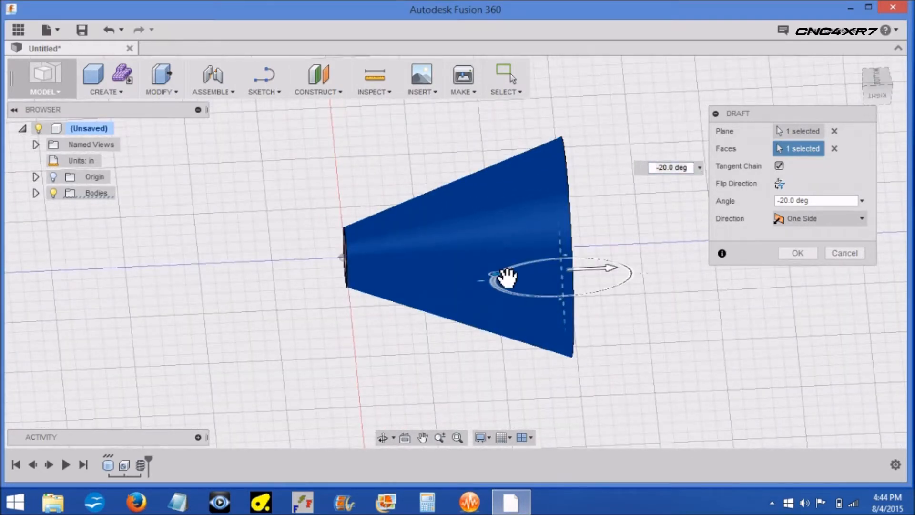
pyautogui.click(667, 168)
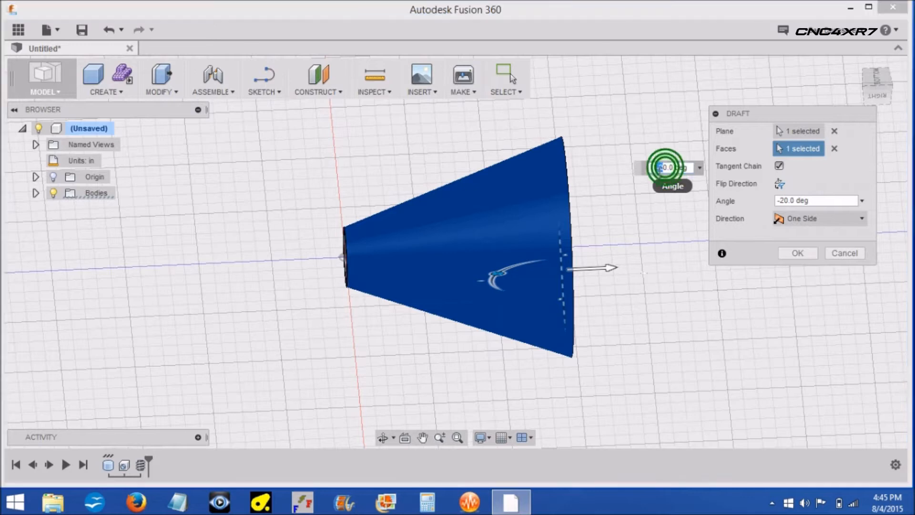
pyautogui.doubleClick(665, 168)
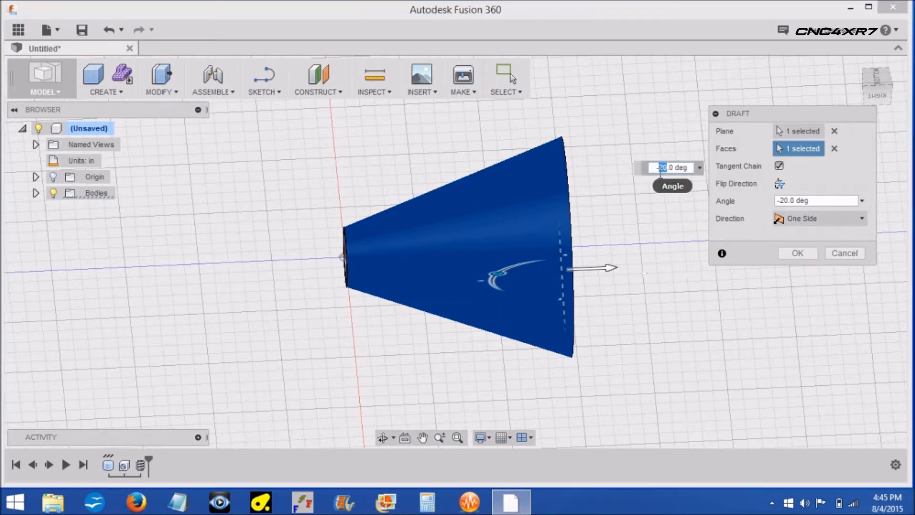
pyautogui.write('15')
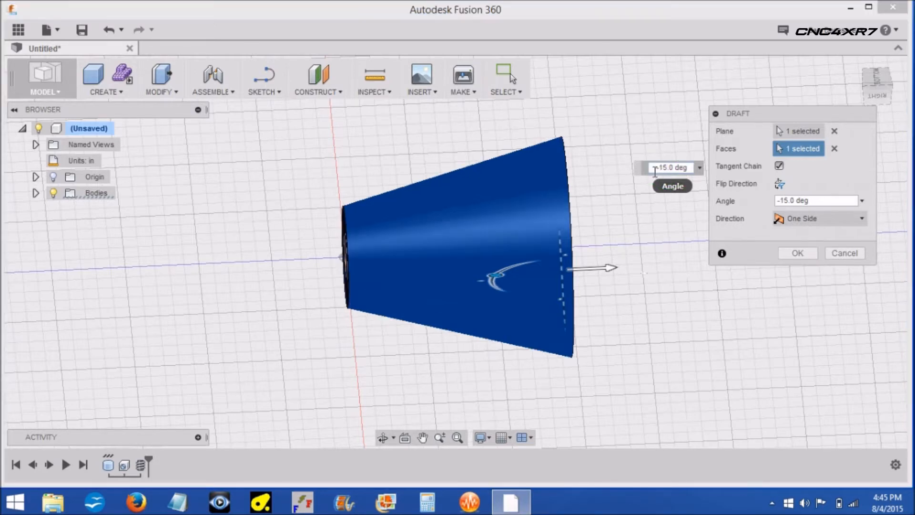
pyautogui.click(809, 255)
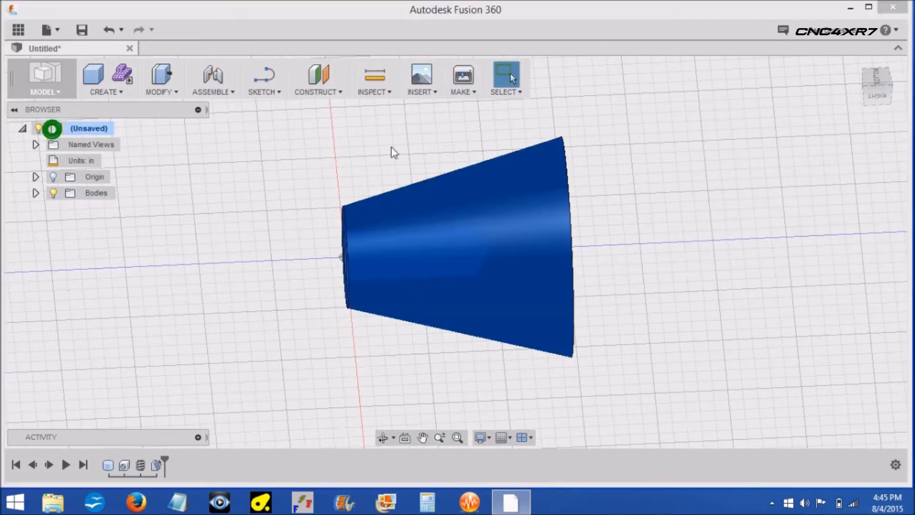
# - Fillet the outer edge of the wide end with a constant radius of 0.50 in
pyautogui.click(865, 90)
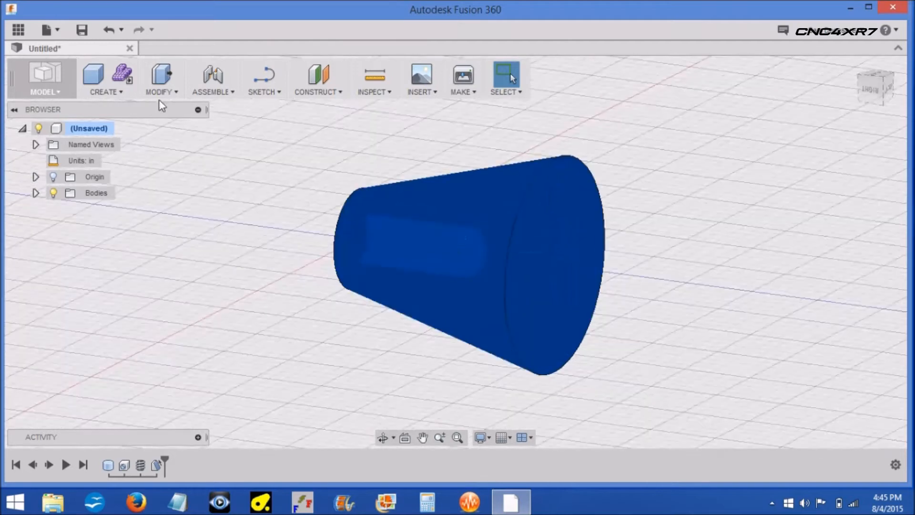
pyautogui.click(168, 90)
pyautogui.click(162, 123)
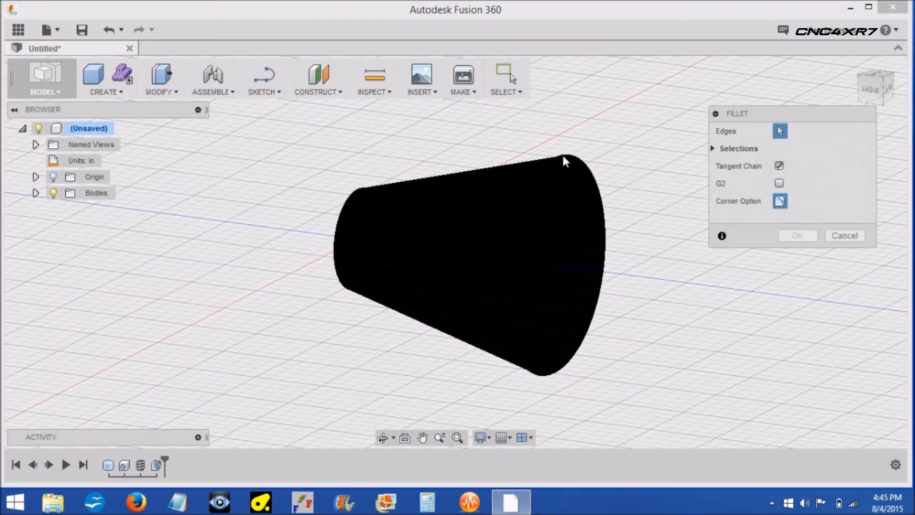
pyautogui.click(562, 154)
pyautogui.moveTo(568, 156); pyautogui.dragTo(566, 166)
pyautogui.moveTo(564, 168); pyautogui.dragTo(539, 187)
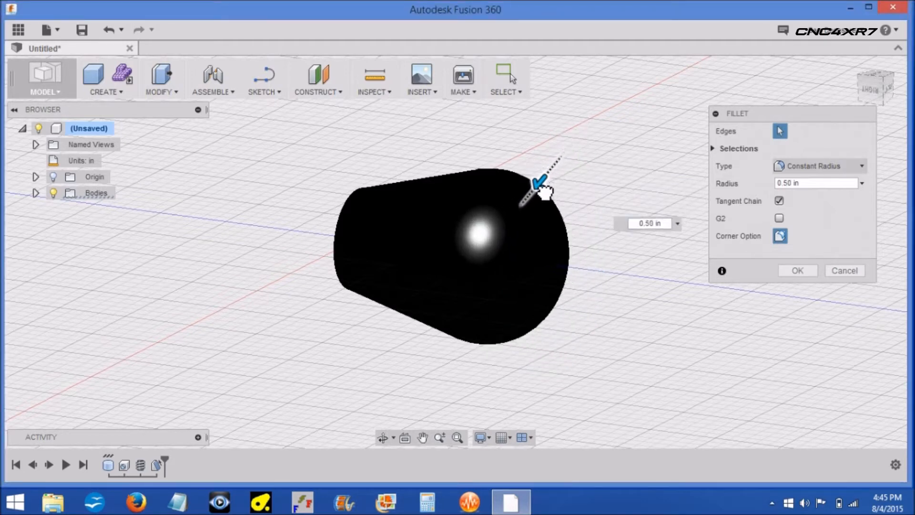
pyautogui.click(796, 271)
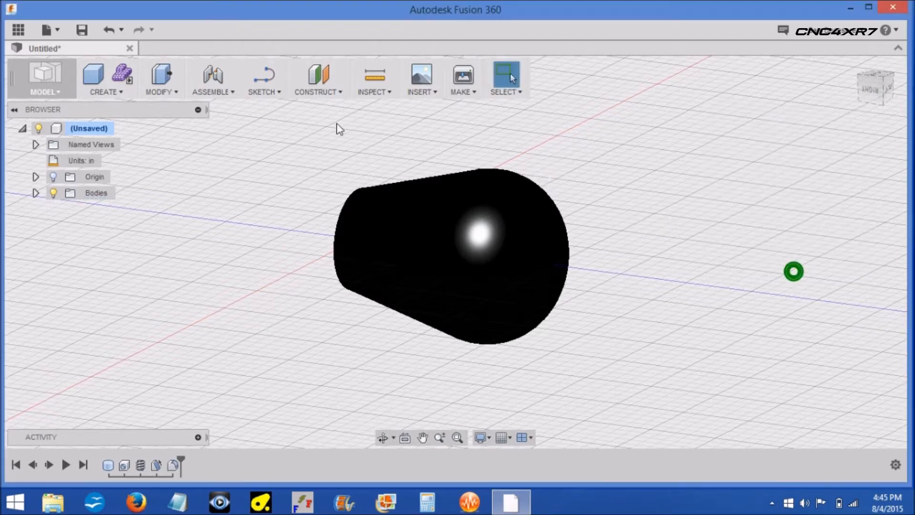
# - Fillet the outer edge of the narrow, threaded-hole end with a constant radius of 0.10 in
pyautogui.click(89, 128)
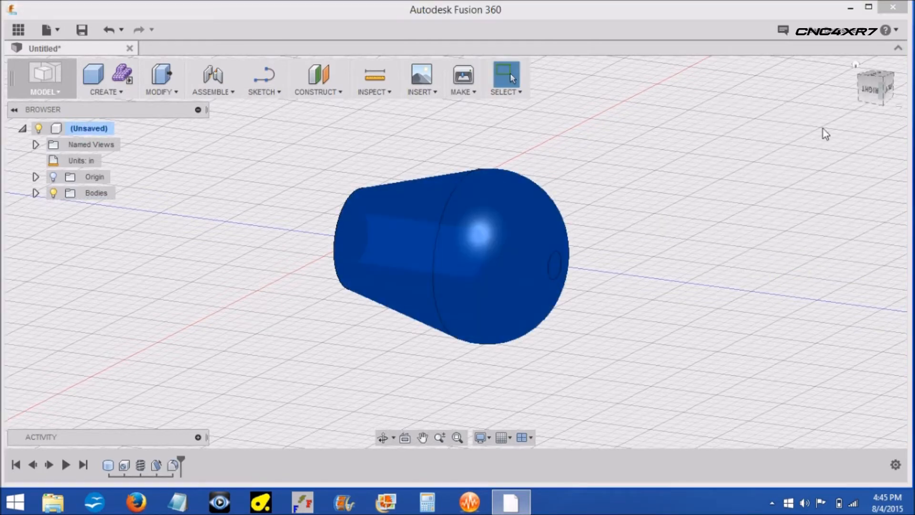
pyautogui.moveTo(869, 89); pyautogui.dragTo(893, 80)
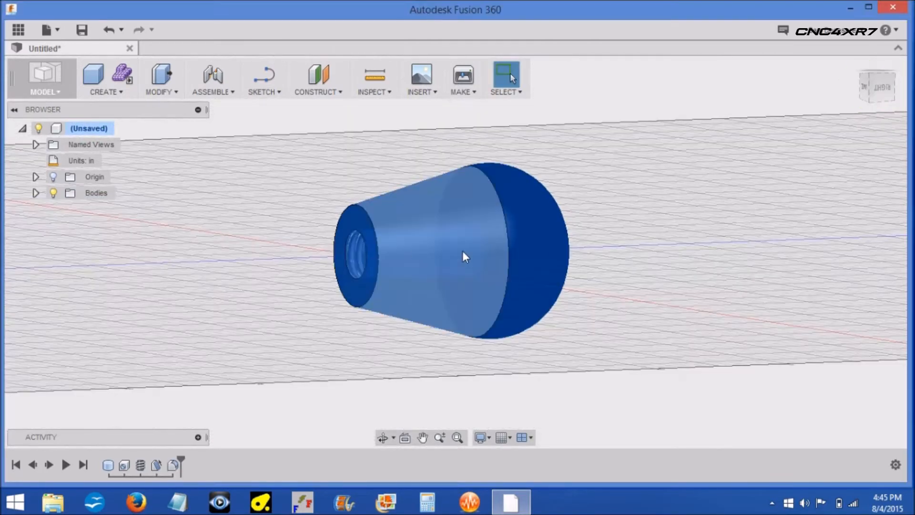
pyautogui.rightClick(373, 220)
pyautogui.click(324, 351)
pyautogui.rightClick(379, 256)
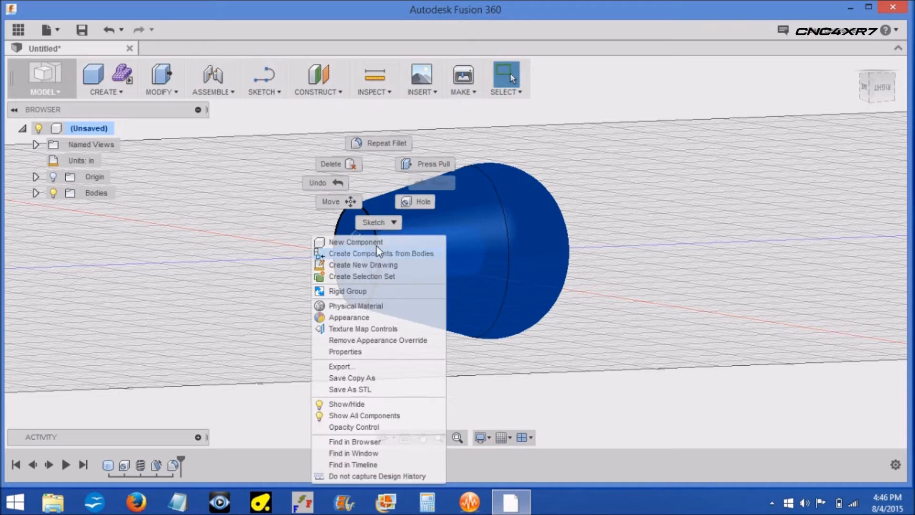
pyautogui.click(368, 144)
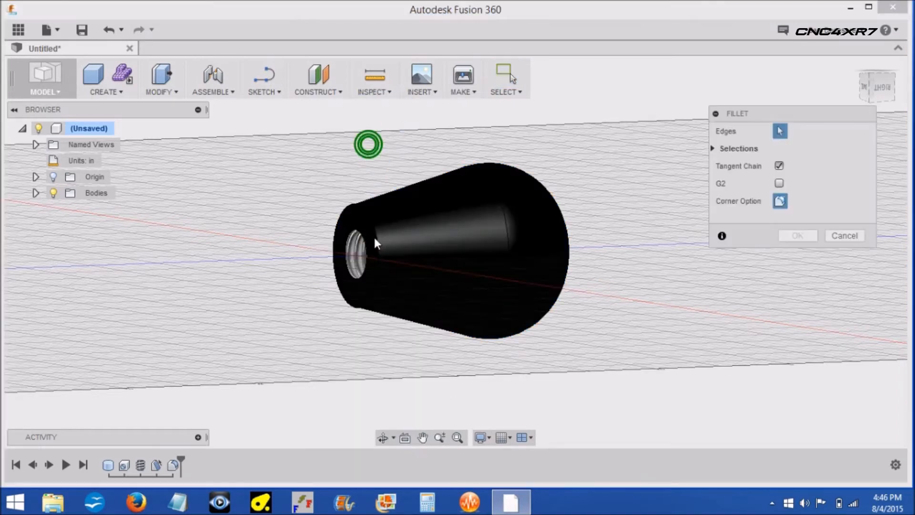
pyautogui.click(376, 235)
pyautogui.moveTo(378, 240); pyautogui.dragTo(372, 243)
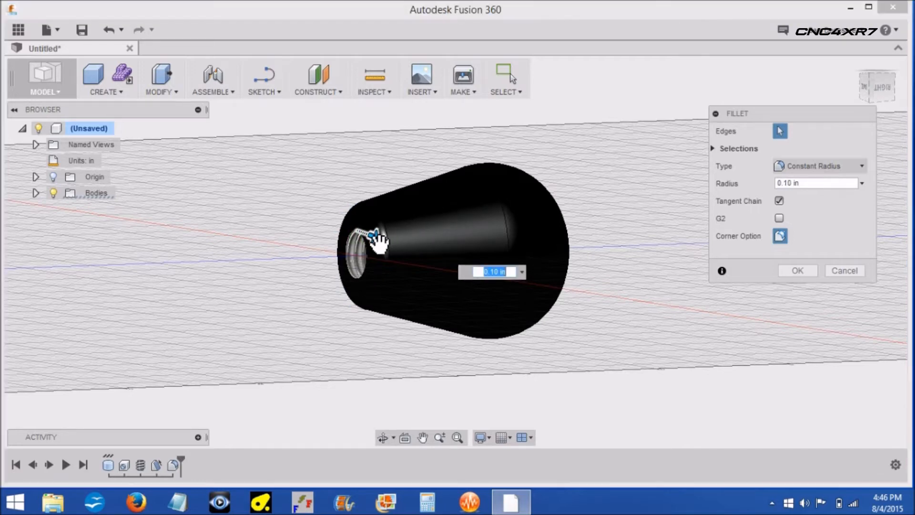
pyautogui.click(810, 270)
# - Measure the rounded face of the wide end and the circular edge where it meets the tapered side
pyautogui.click(875, 86)
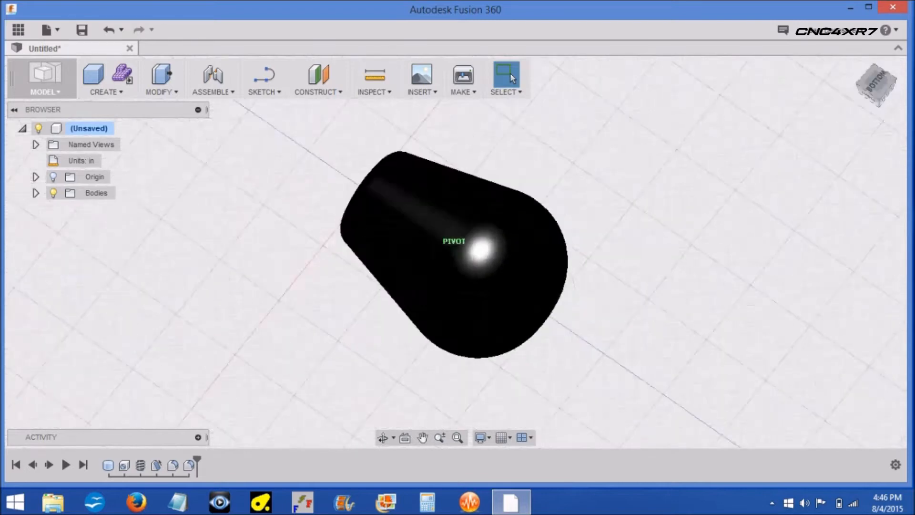
pyautogui.click(56, 128)
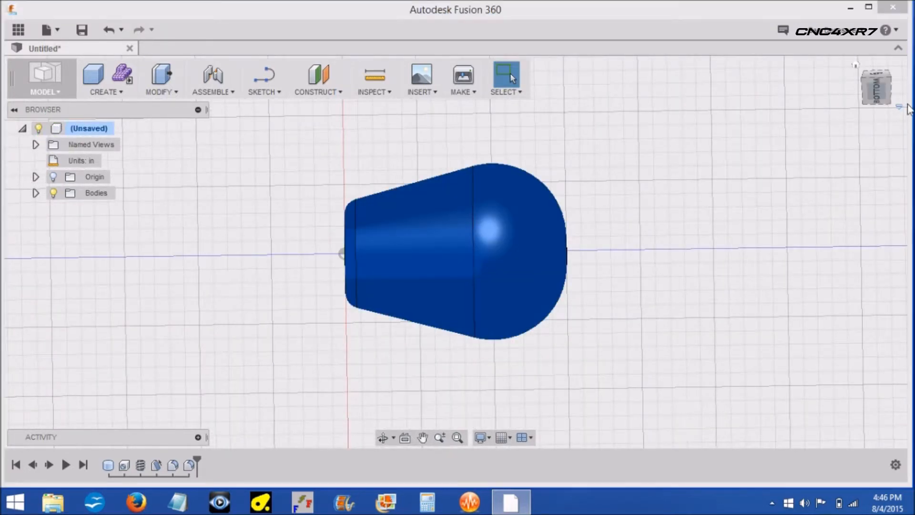
pyautogui.click(856, 66)
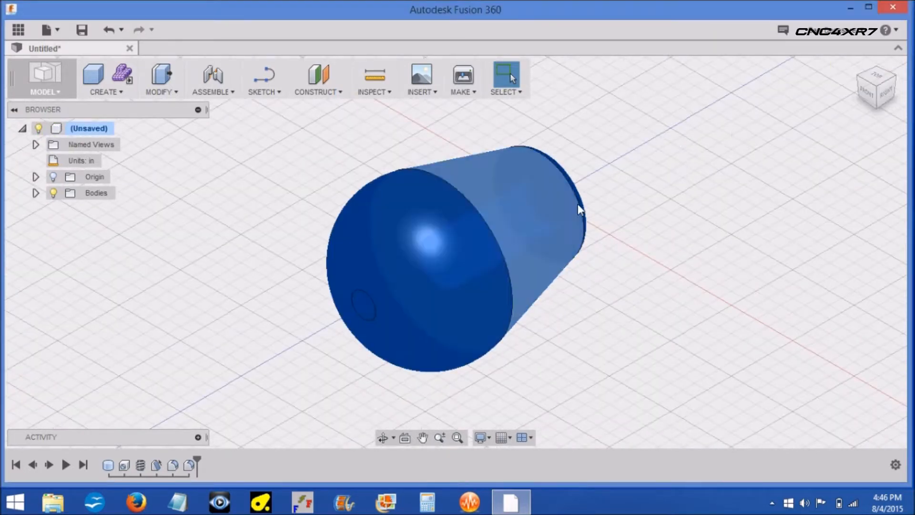
pyautogui.click(883, 91)
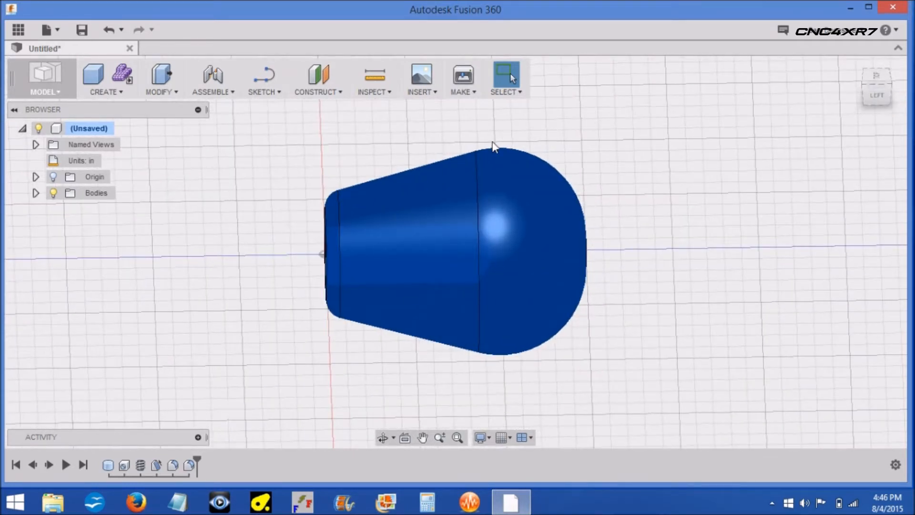
pyautogui.click(385, 91)
pyautogui.click(382, 105)
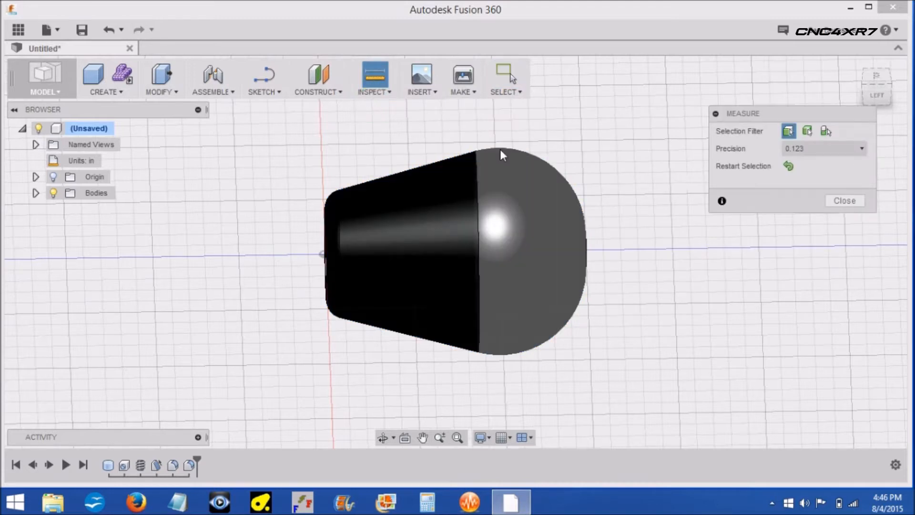
pyautogui.click(501, 154)
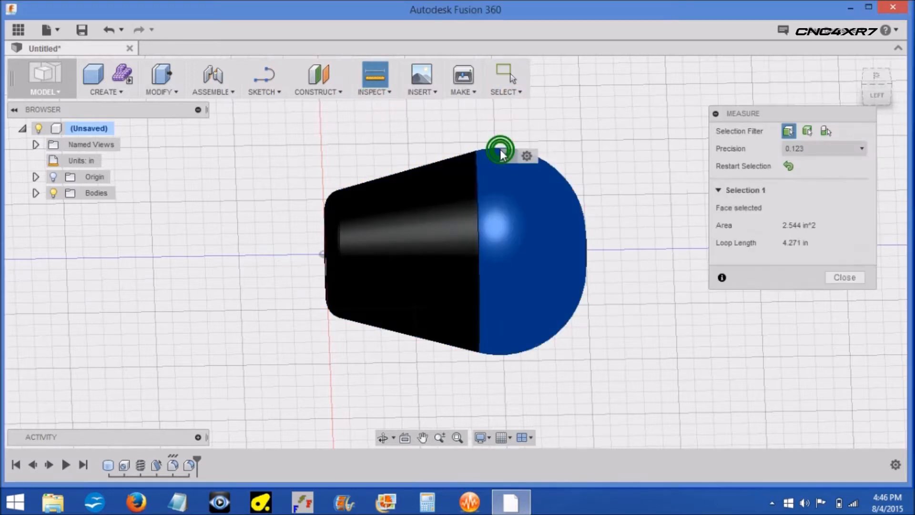
pyautogui.click(503, 360)
pyautogui.click(502, 356)
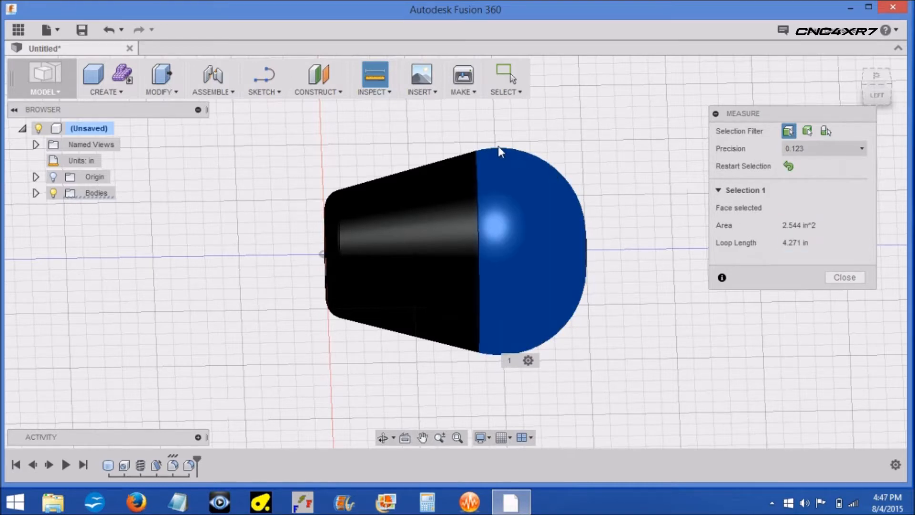
pyautogui.click(478, 151)
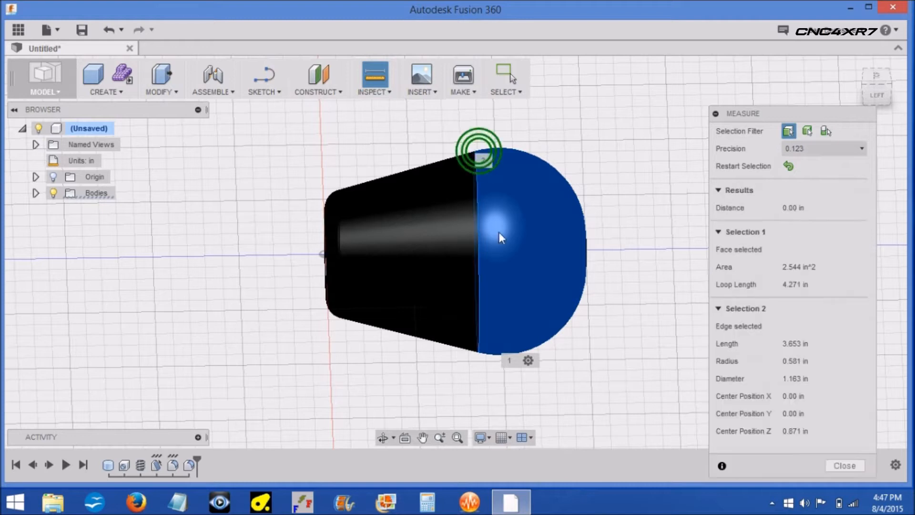
pyautogui.click(482, 356)
# - Restart the measurement with the edge between the rounded end and the taper, adding the tapered face as second selection
pyautogui.click(649, 164)
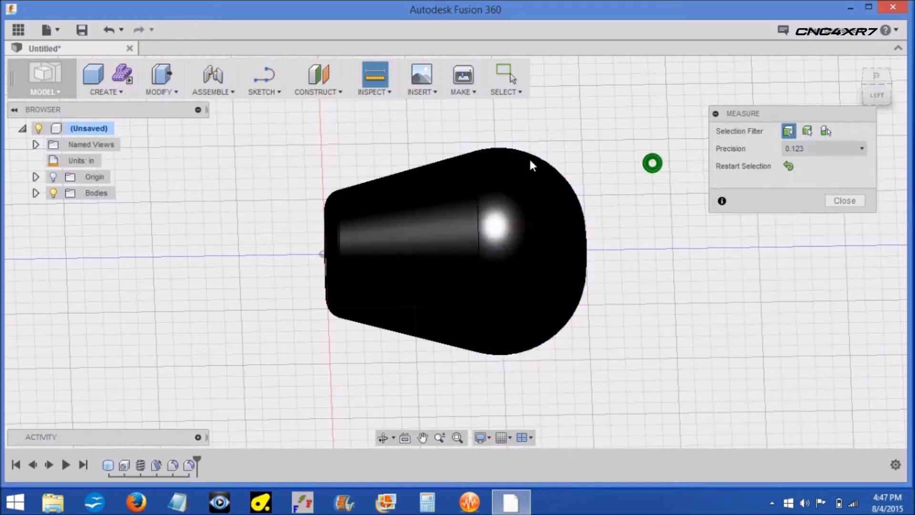
pyautogui.click(475, 152)
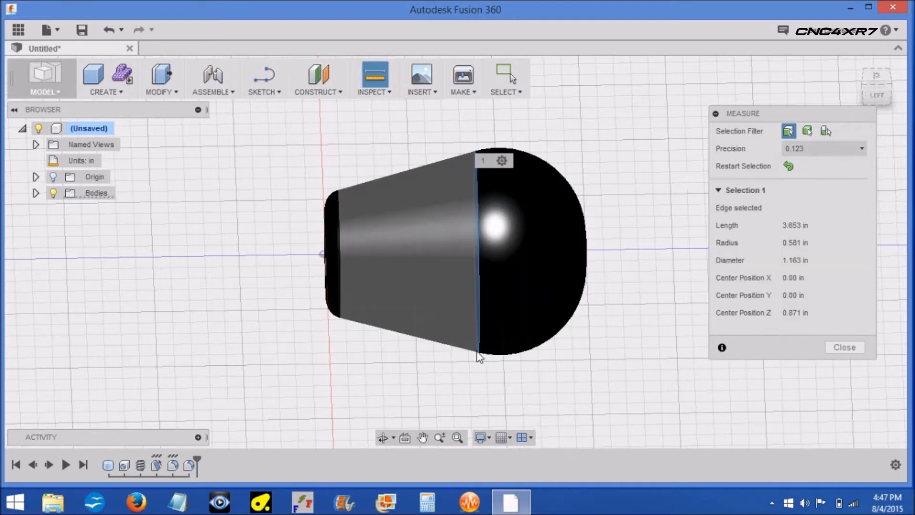
pyautogui.click(478, 352)
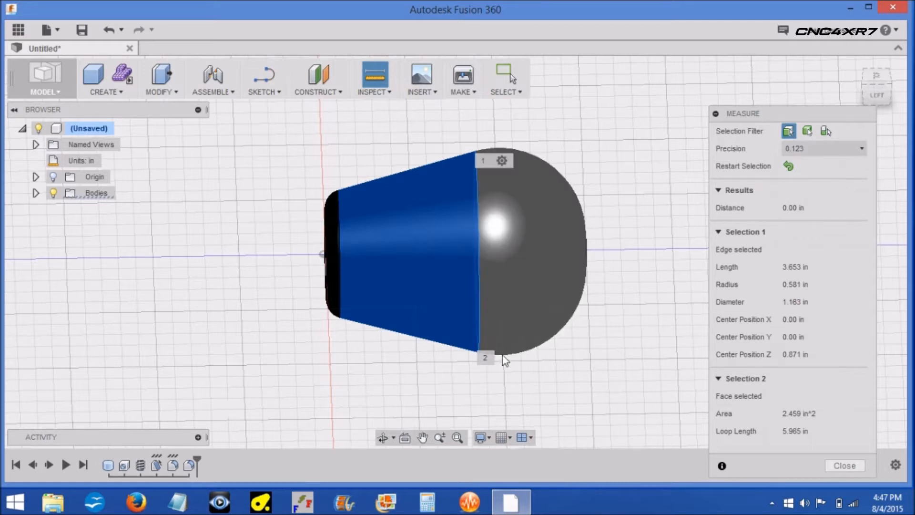
pyautogui.click(842, 466)
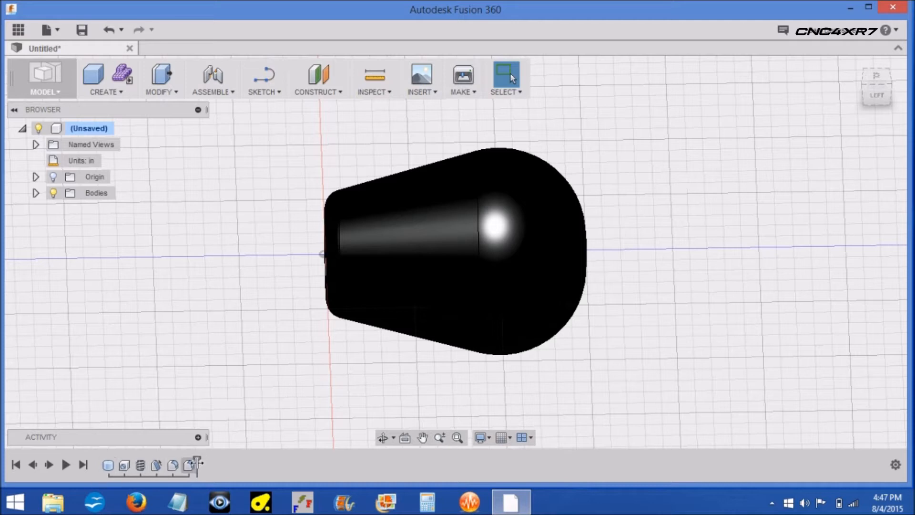
# - Roll the design history back to before the first feature and replay the cylinder and the plain hole
pyautogui.moveTo(193, 459); pyautogui.dragTo(101, 465)
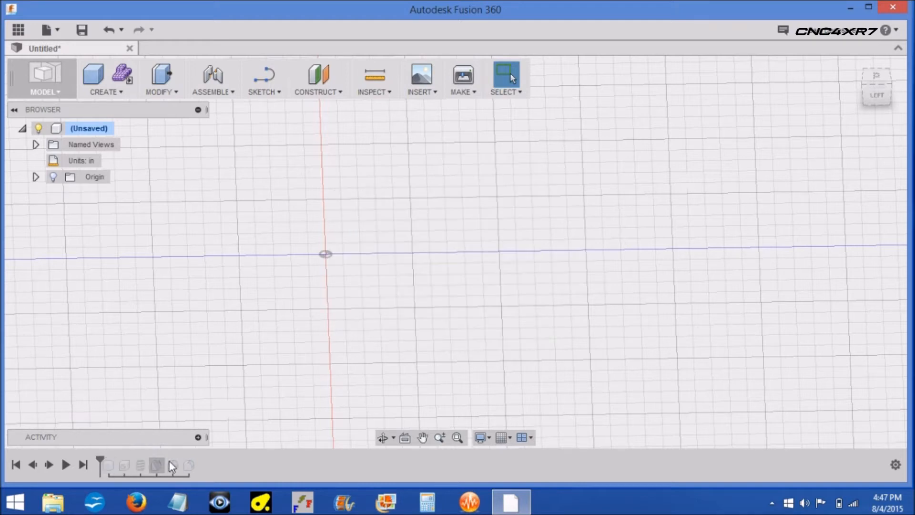
pyautogui.click(50, 465)
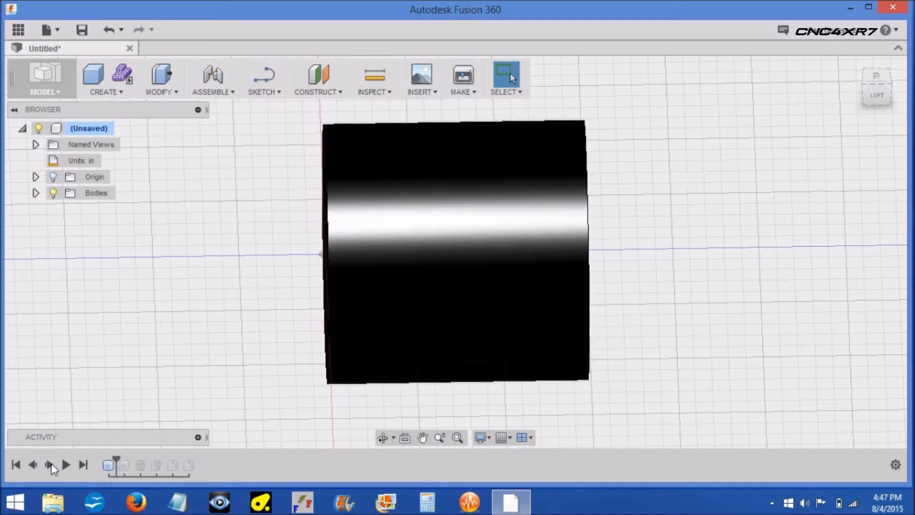
pyautogui.click(89, 129)
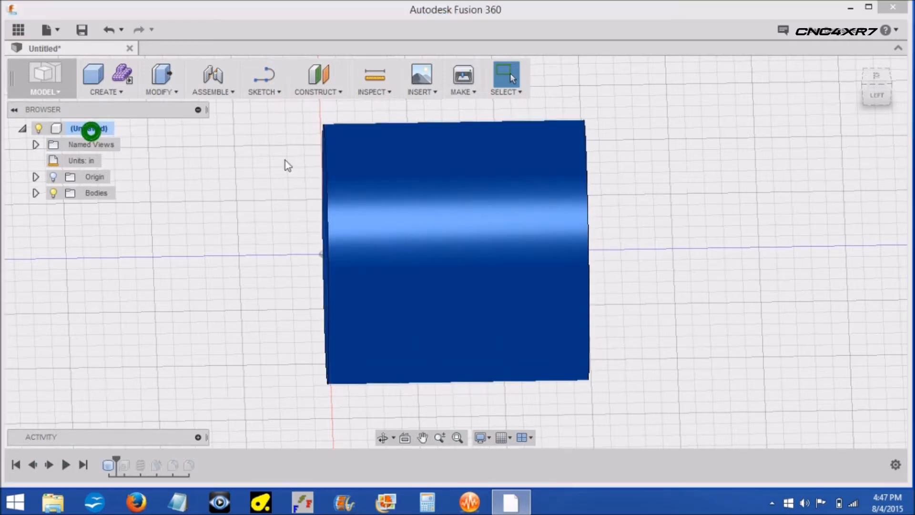
pyautogui.moveTo(880, 98); pyautogui.dragTo(891, 85)
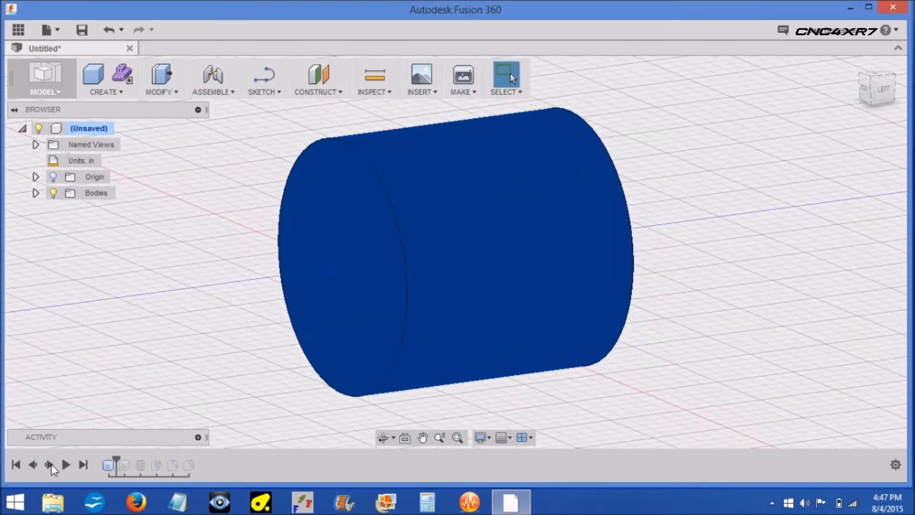
pyautogui.click(50, 464)
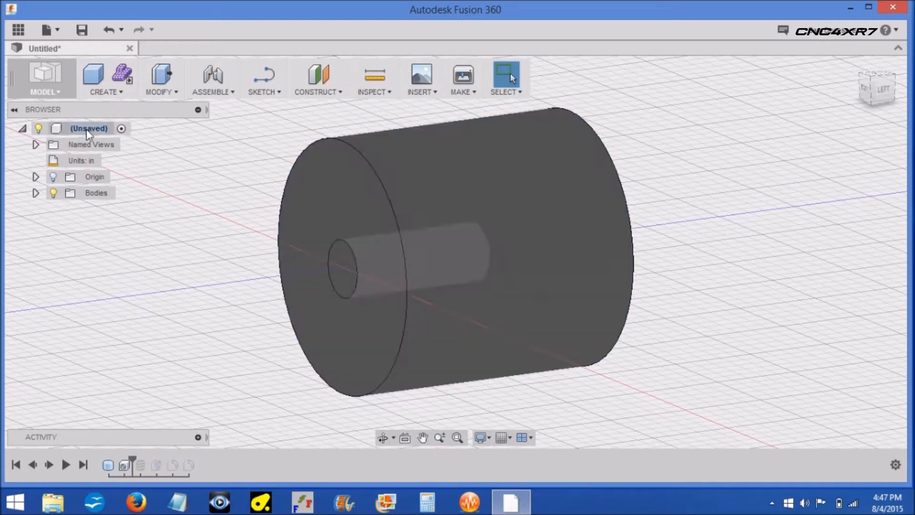
# - Replay the remaining features of the design history: the hole thread, the draft and both fillets
pyautogui.click(66, 465)
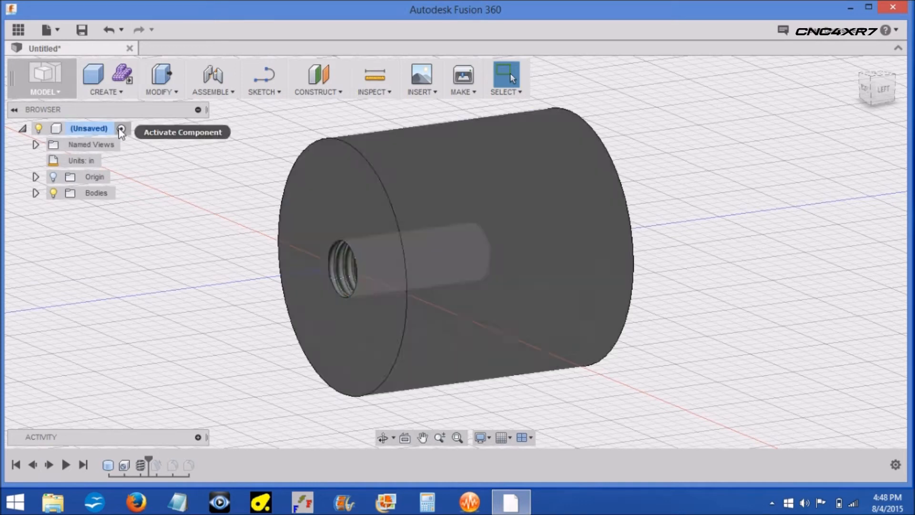
pyautogui.click(122, 129)
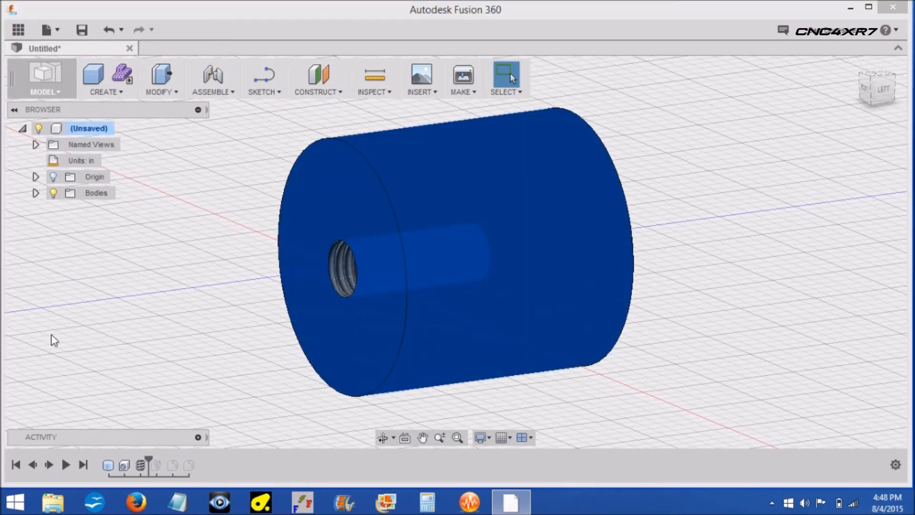
pyautogui.click(52, 463)
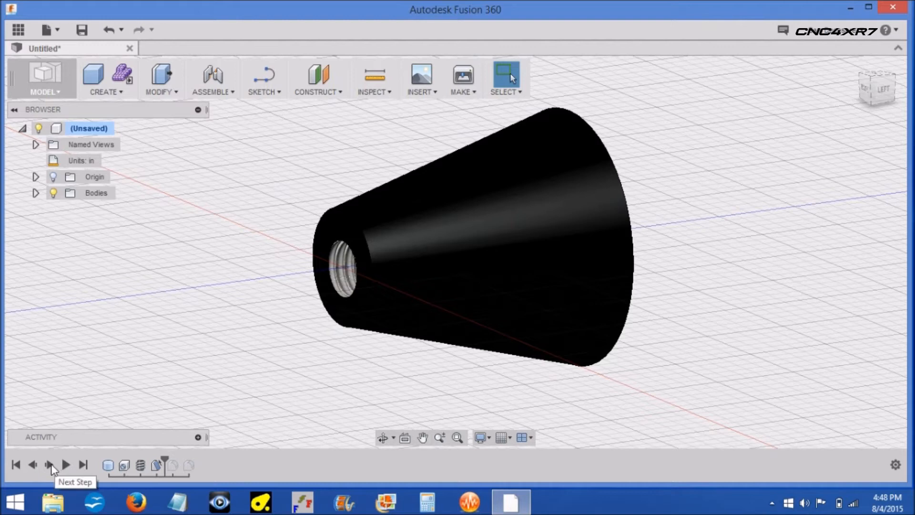
pyautogui.click(50, 465)
pyautogui.click(50, 465)
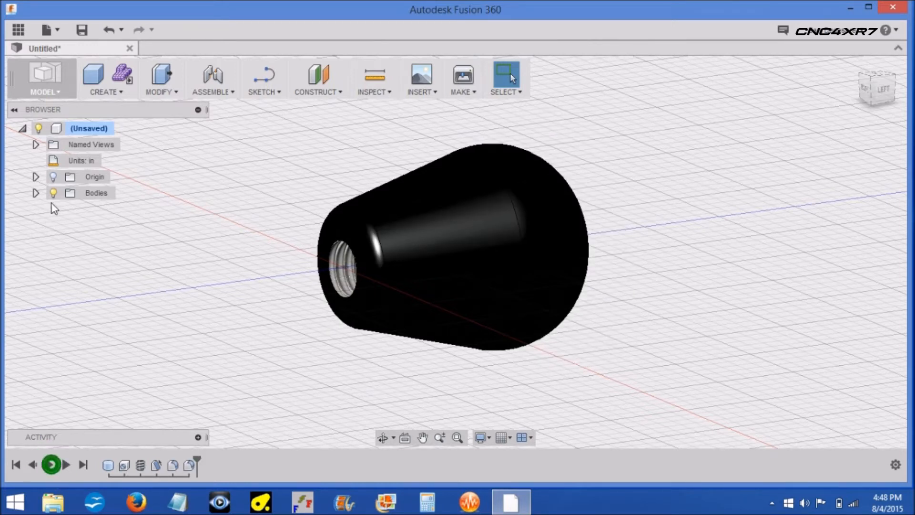
pyautogui.click(89, 130)
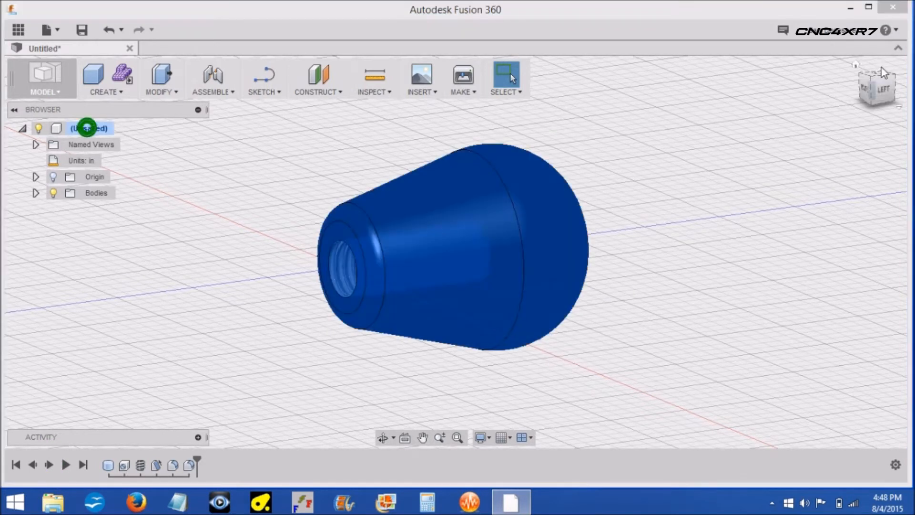
# - Start a Turning Face operation in the CAM workspace and set its cutting feedrate to 4 in/min
pyautogui.click(62, 89)
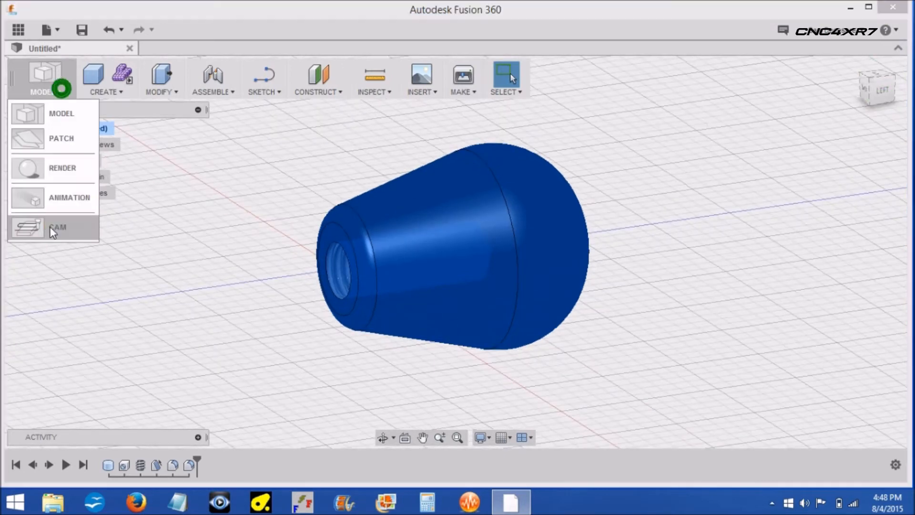
pyautogui.click(58, 224)
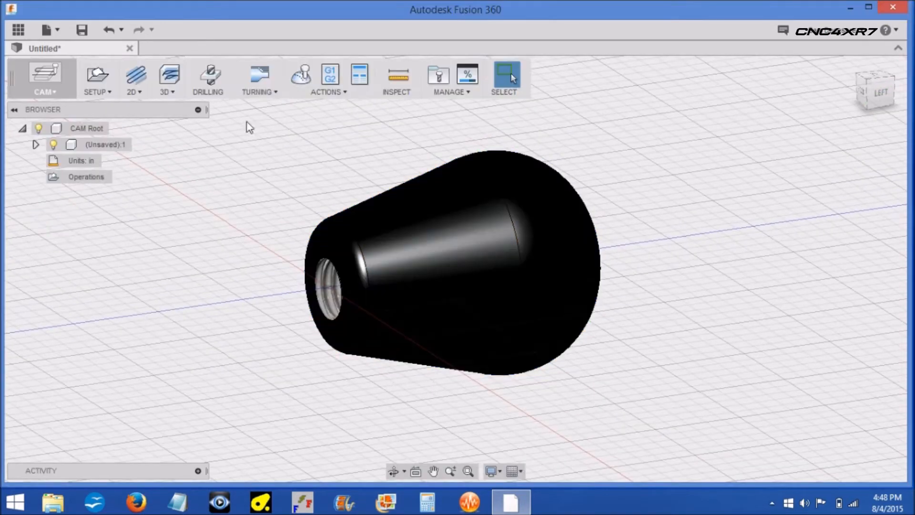
pyautogui.click(278, 93)
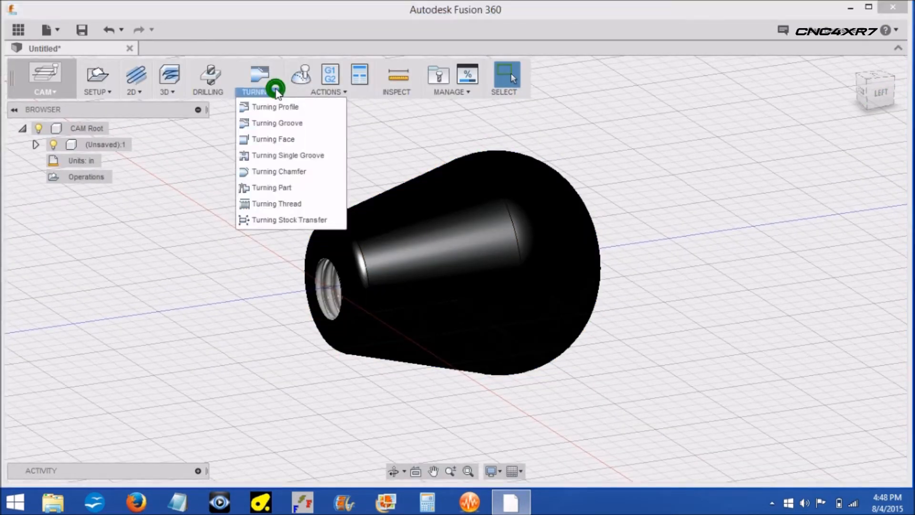
pyautogui.click(278, 139)
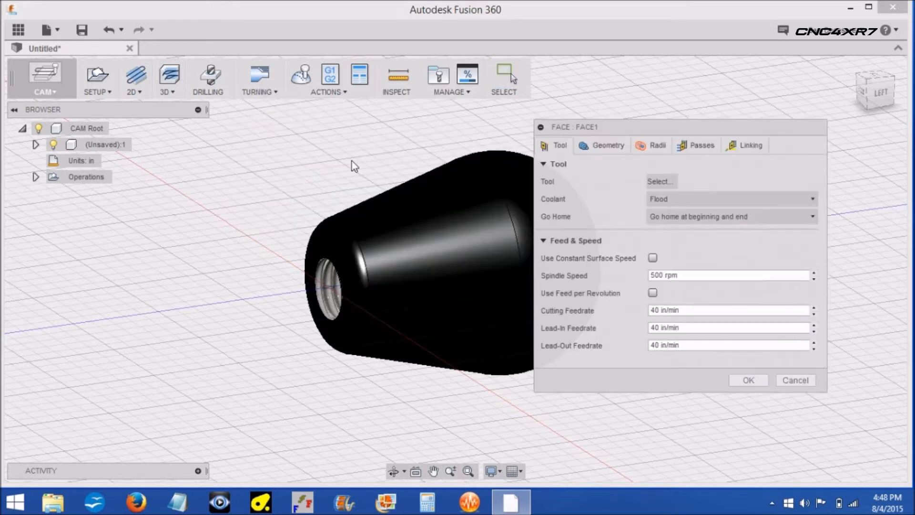
pyautogui.click(647, 313)
pyautogui.write('4')
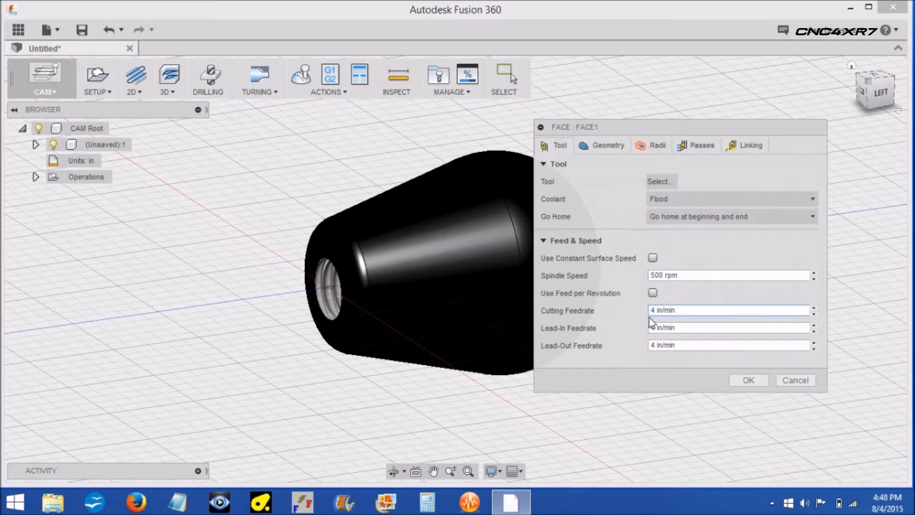
# - Assign tool 1 - CNMT09T308 from the Sample Turning Tools to the face operation
pyautogui.click(669, 182)
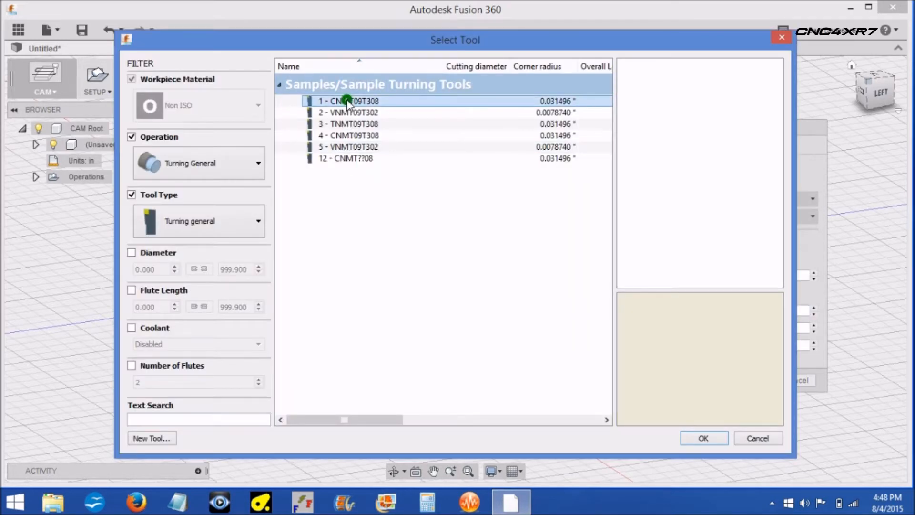
pyautogui.click(345, 100)
pyautogui.scroll(4, 705, 302)
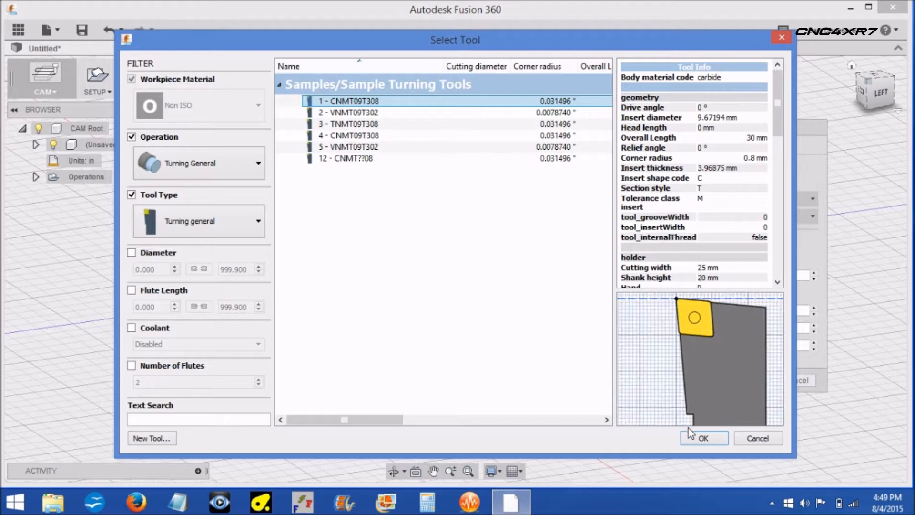
pyautogui.click(696, 439)
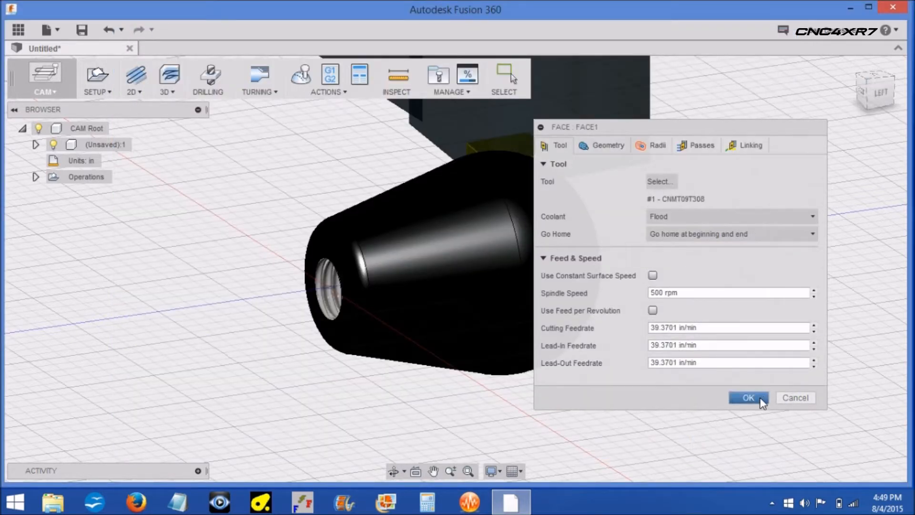
# - Generate the facing toolpath, keeping the home positioning at beginning and end and multiple passes off
pyautogui.click(813, 233)
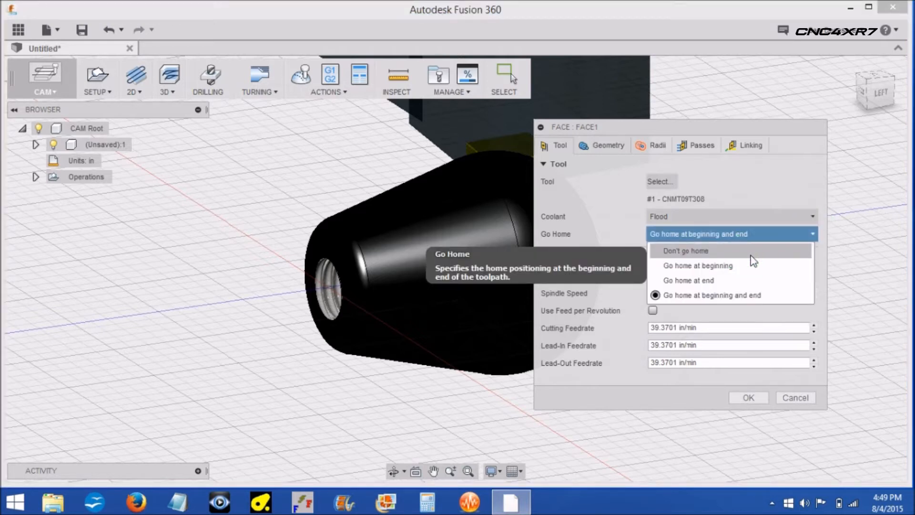
pyautogui.click(751, 252)
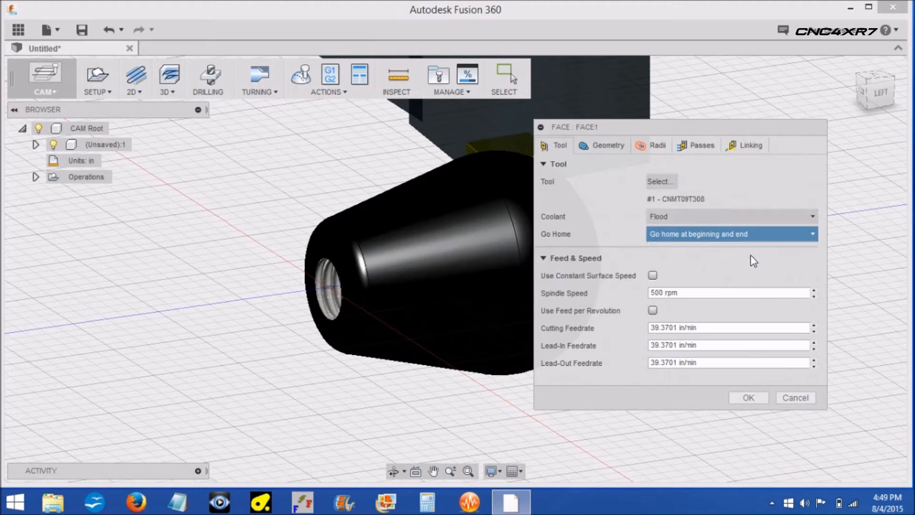
pyautogui.click(695, 143)
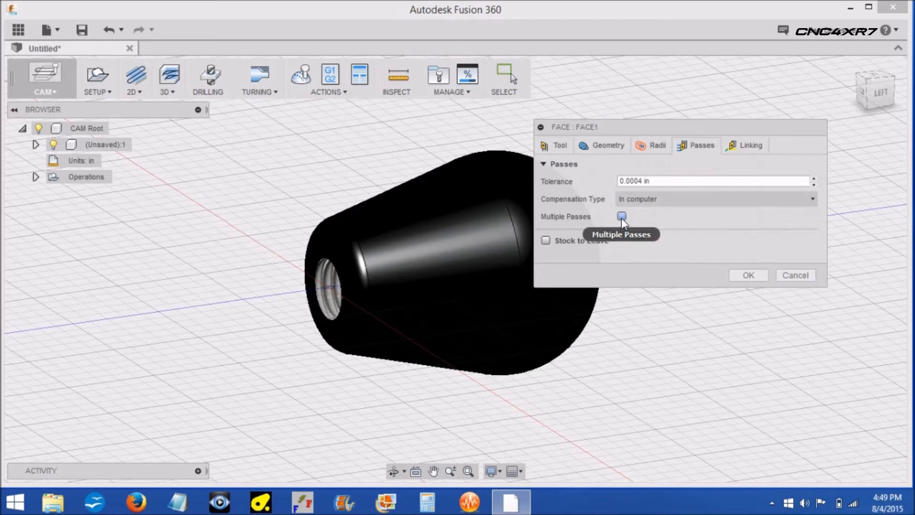
pyautogui.click(751, 278)
pyautogui.moveTo(880, 96); pyautogui.dragTo(872, 40)
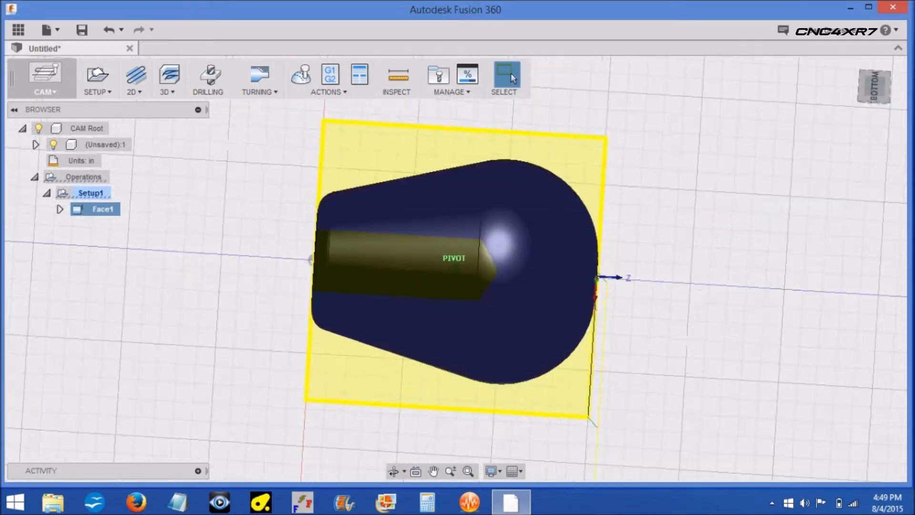
pyautogui.scroll(-3, 630, 282)
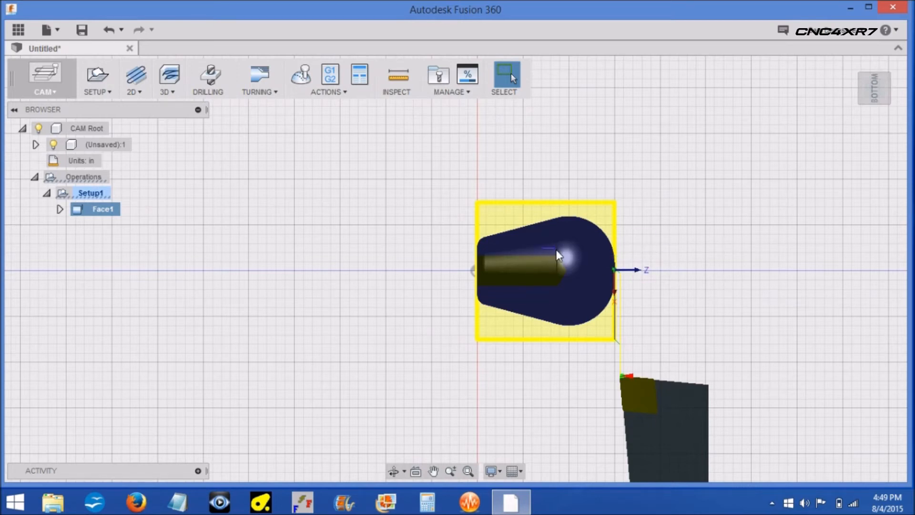
# - Simulate the Face1 facing toolpath with the stock displayed, then close the simulation
pyautogui.click(642, 195)
pyautogui.click(875, 89)
pyautogui.scroll(-4, 379, 253)
pyautogui.scroll(3, 215, 192)
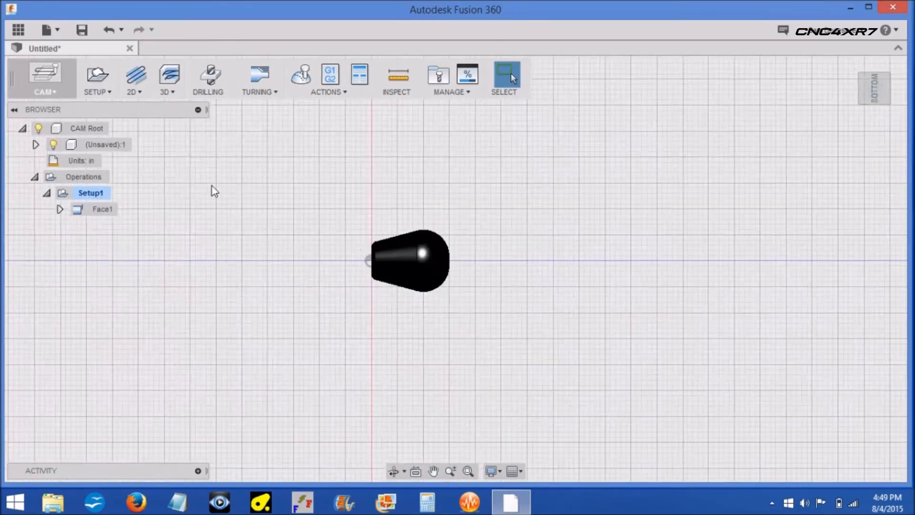
pyautogui.click(112, 209)
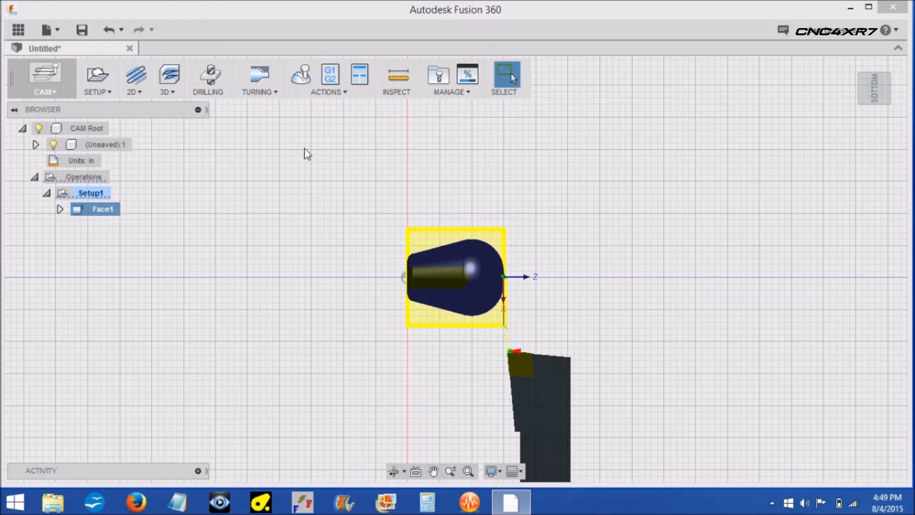
pyautogui.click(299, 84)
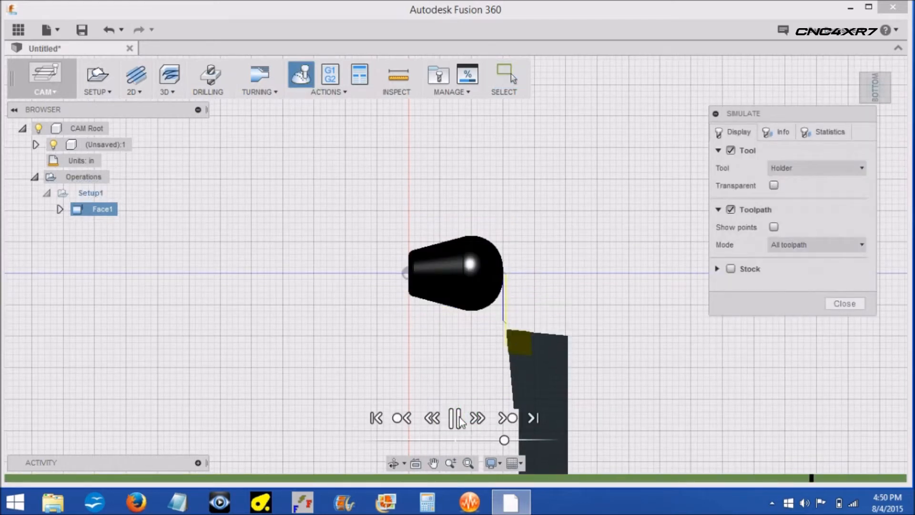
pyautogui.click(731, 269)
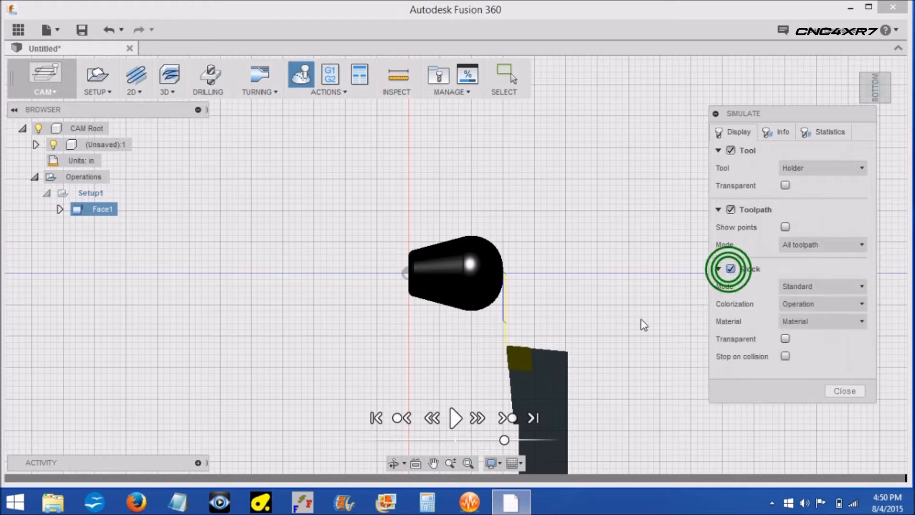
pyautogui.click(454, 419)
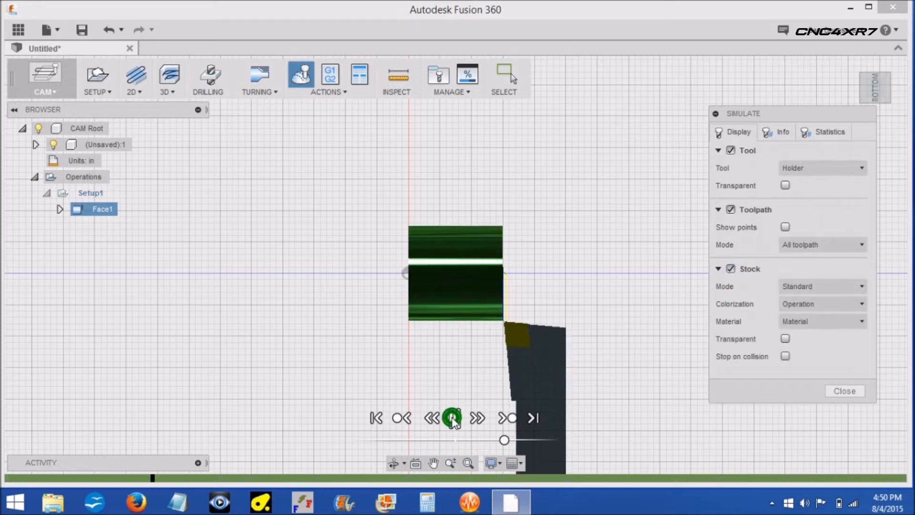
pyautogui.click(855, 394)
# - Review Setup1's fixed size cylinder stock of 1.5 in diameter and 1.5 in length, accept the setup and regenerate the Face1 toolpath
pyautogui.rightClick(95, 192)
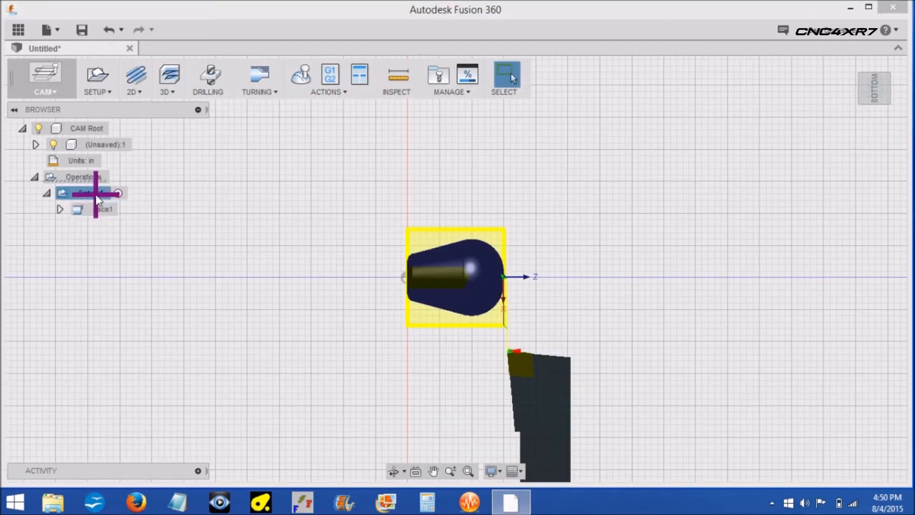
pyautogui.click(122, 198)
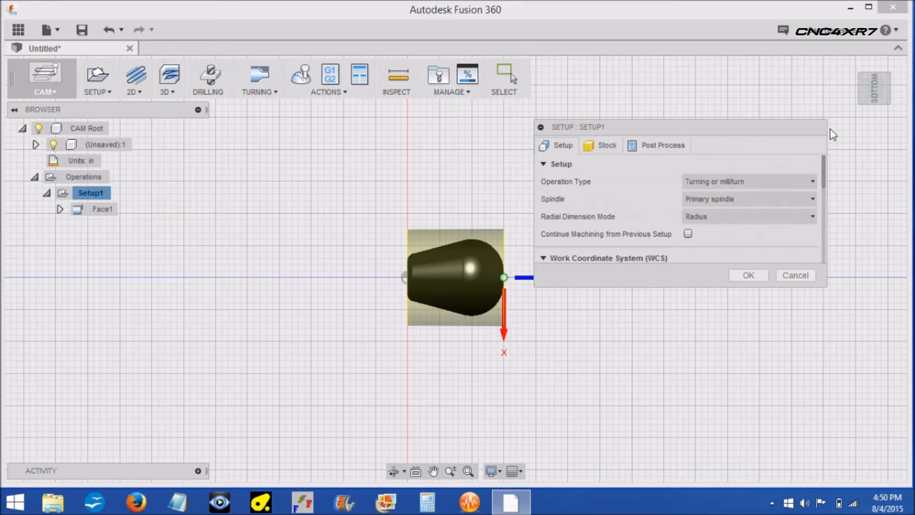
pyautogui.click(878, 87)
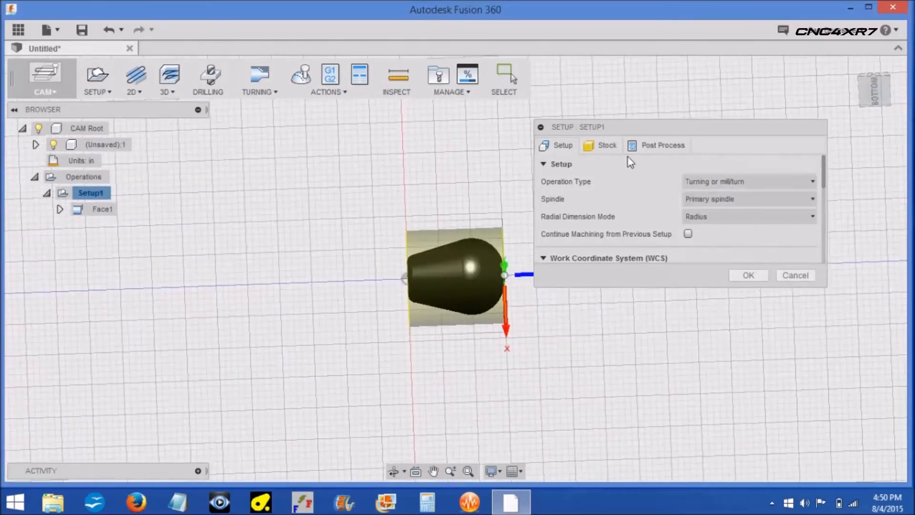
pyautogui.click(612, 144)
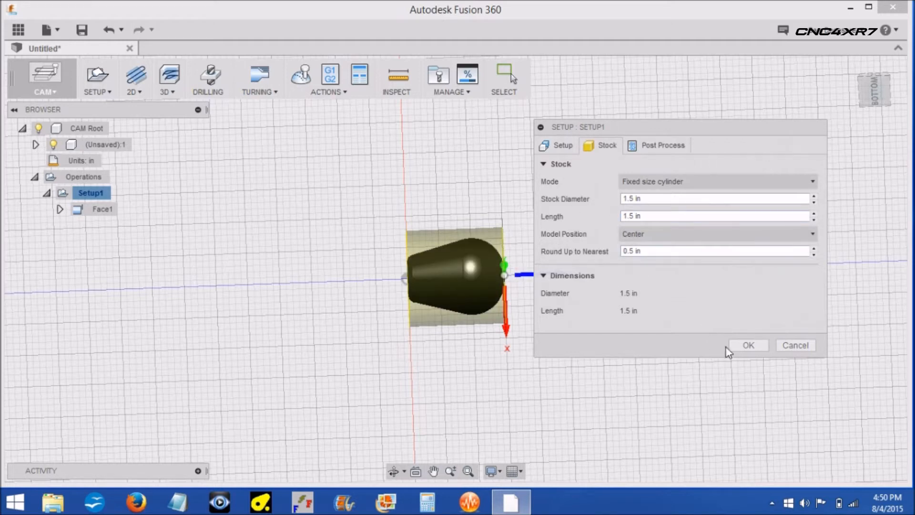
pyautogui.click(747, 346)
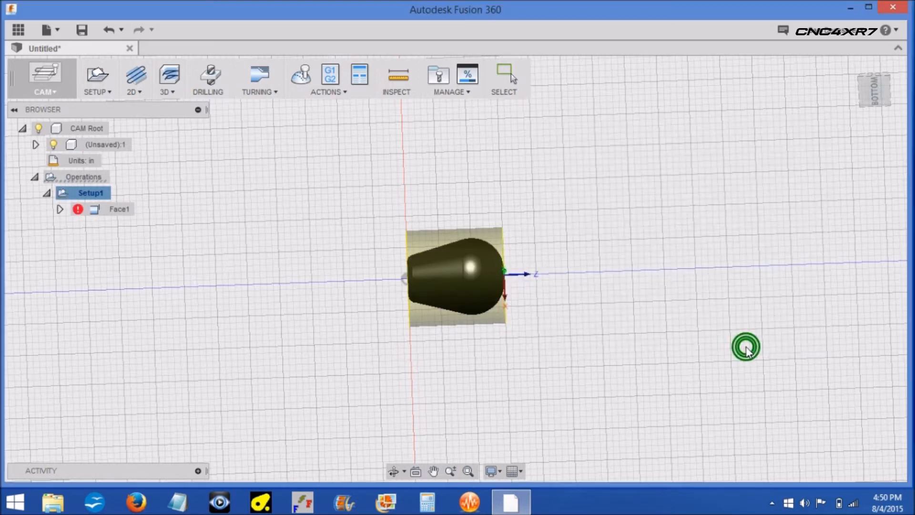
pyautogui.rightClick(114, 210)
pyautogui.click(143, 239)
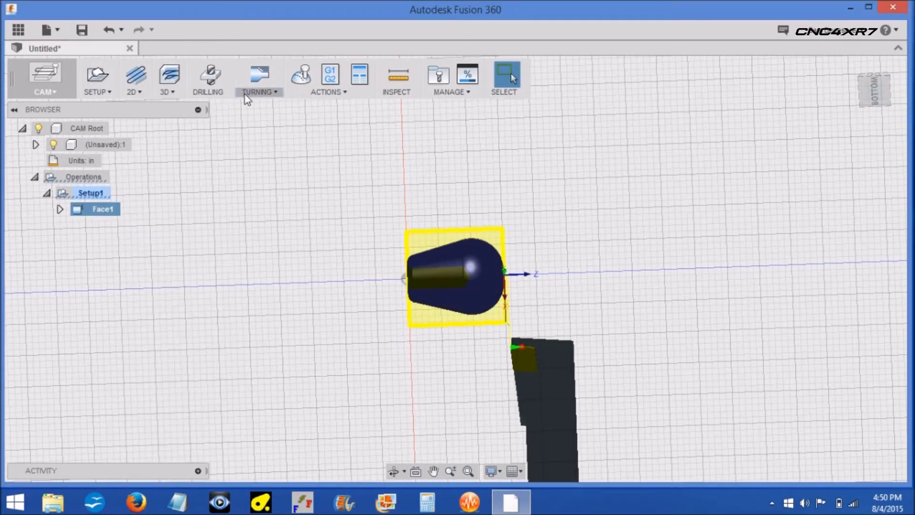
# - Start a Turning Profile operation and assign it tool 2 - VNMT09T302 from the Sample Turning Tools
pyautogui.click(263, 92)
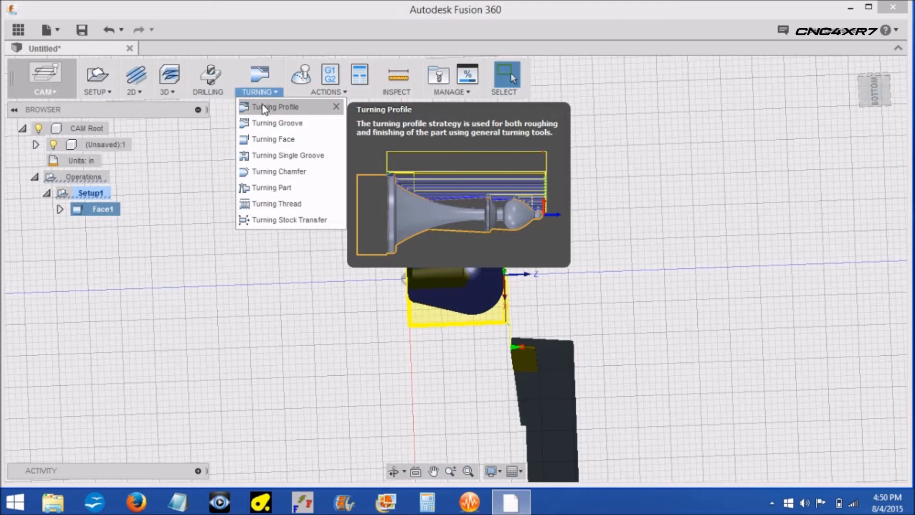
pyautogui.click(263, 109)
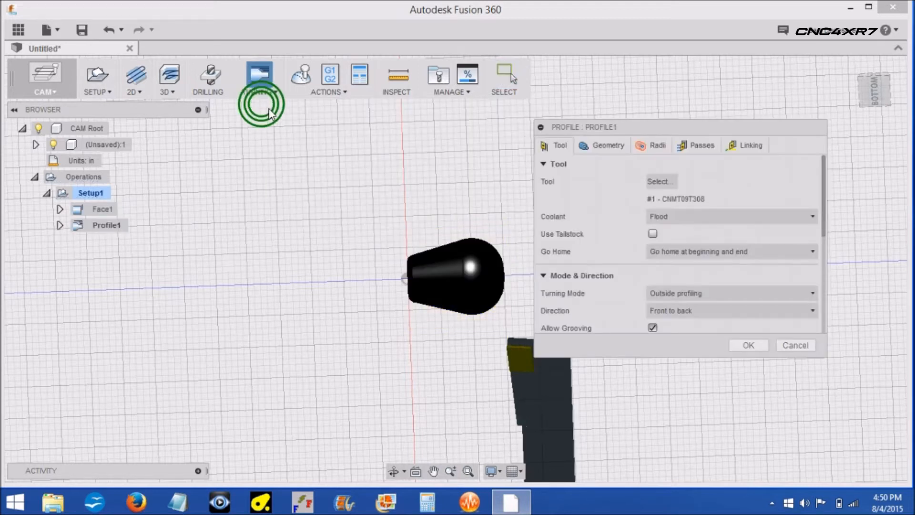
pyautogui.click(661, 182)
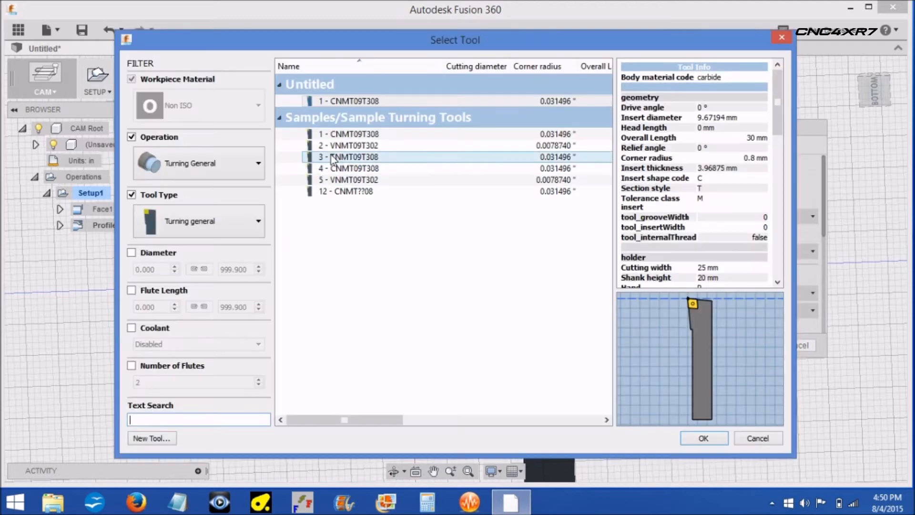
pyautogui.click(343, 146)
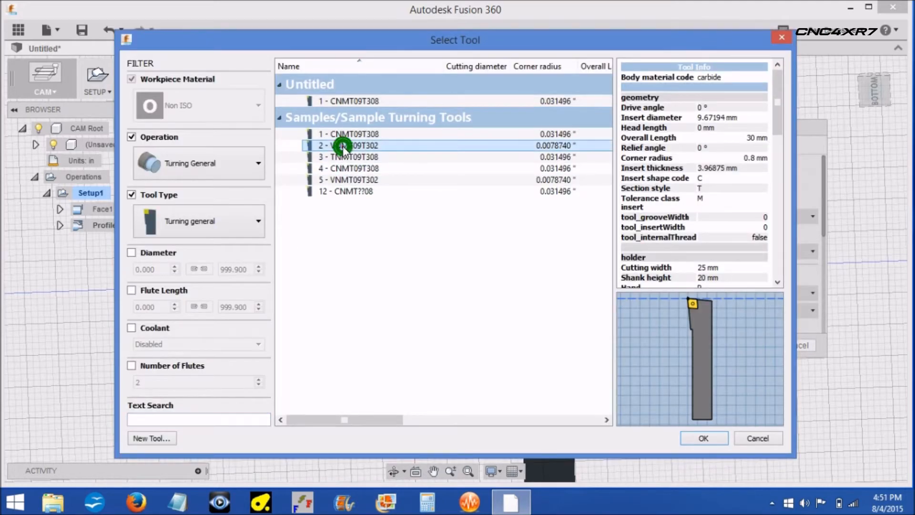
pyautogui.click(711, 438)
# - Generate the profile toolpath with a 0.005 in finishing stepover, 0.02 in maximum roughing stepdown and 0.01 in roughing overlap
pyautogui.click(603, 146)
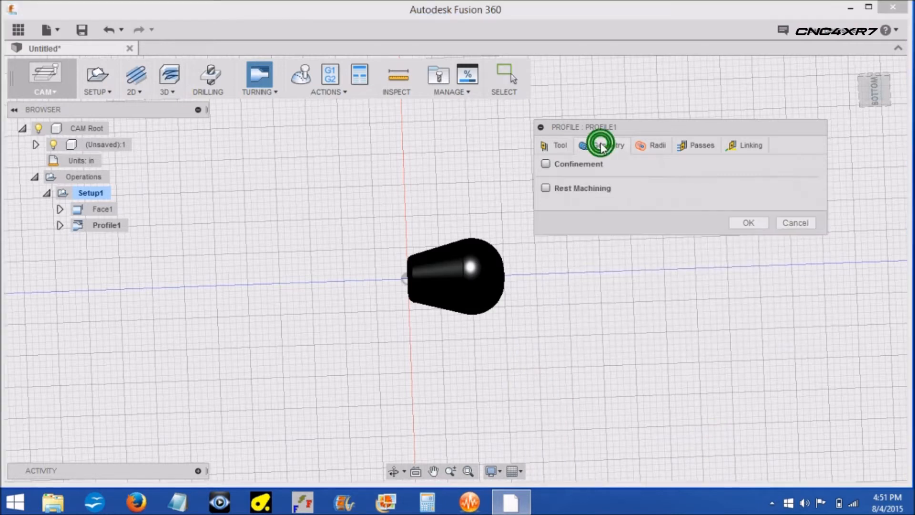
pyautogui.click(654, 145)
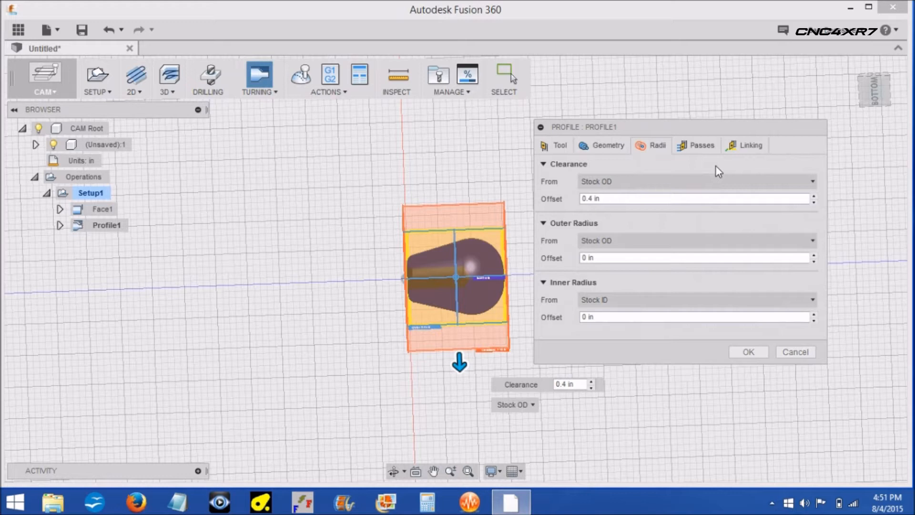
pyautogui.click(703, 146)
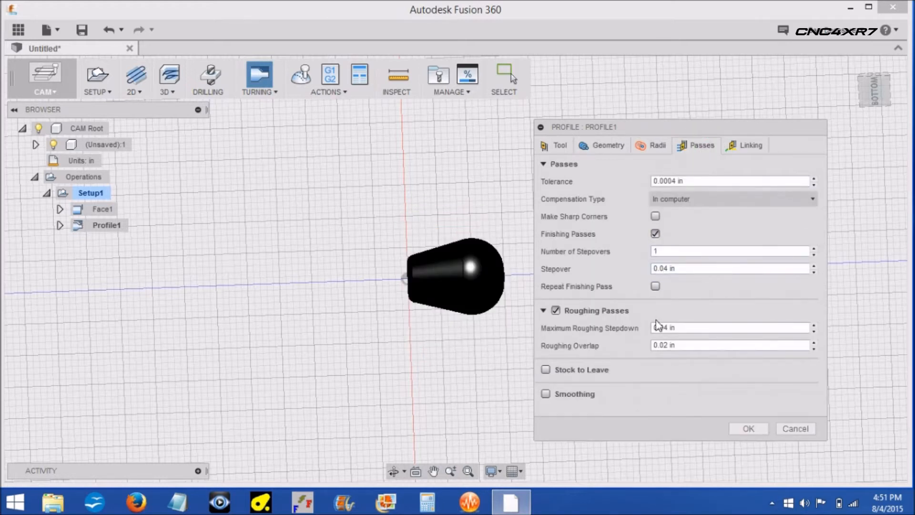
pyautogui.click(667, 328)
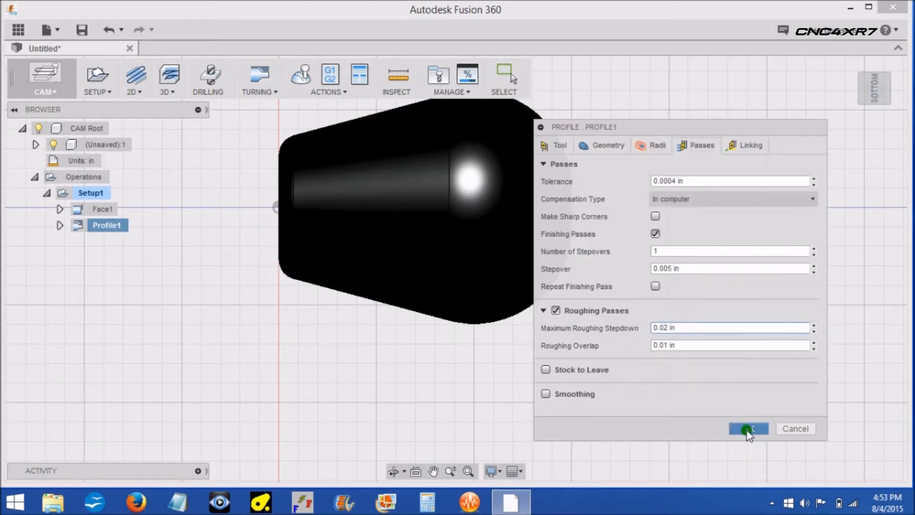
pyautogui.click(748, 429)
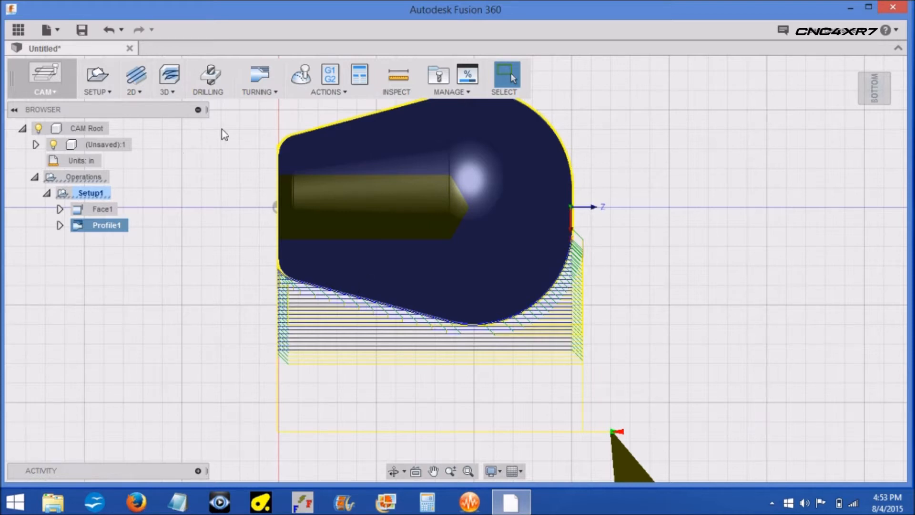
# - Edit the Profile1 operation to an 800 rpm spindle speed and a 15 in/min cutting feedrate, and regenerate its toolpath
pyautogui.rightClick(92, 228)
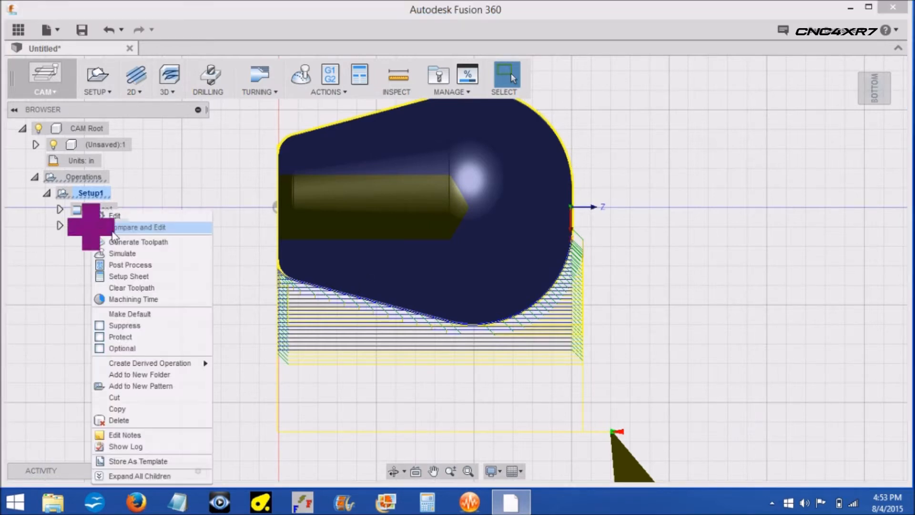
pyautogui.click(115, 224)
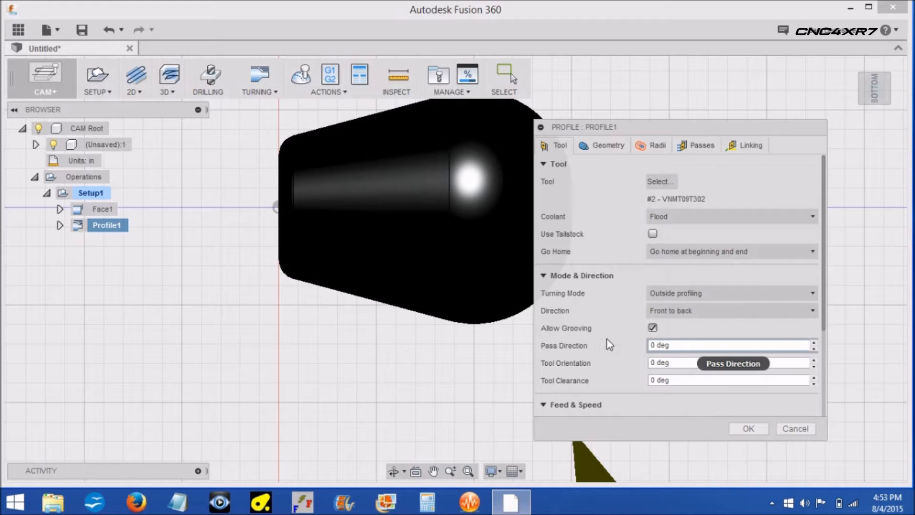
pyautogui.moveTo(824, 318); pyautogui.dragTo(832, 373)
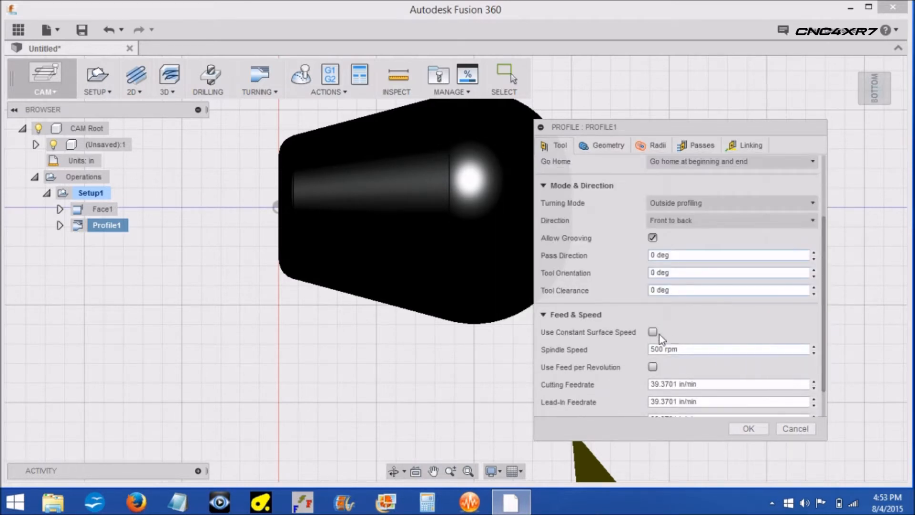
pyautogui.click(664, 350)
pyautogui.moveTo(663, 350); pyautogui.dragTo(651, 352)
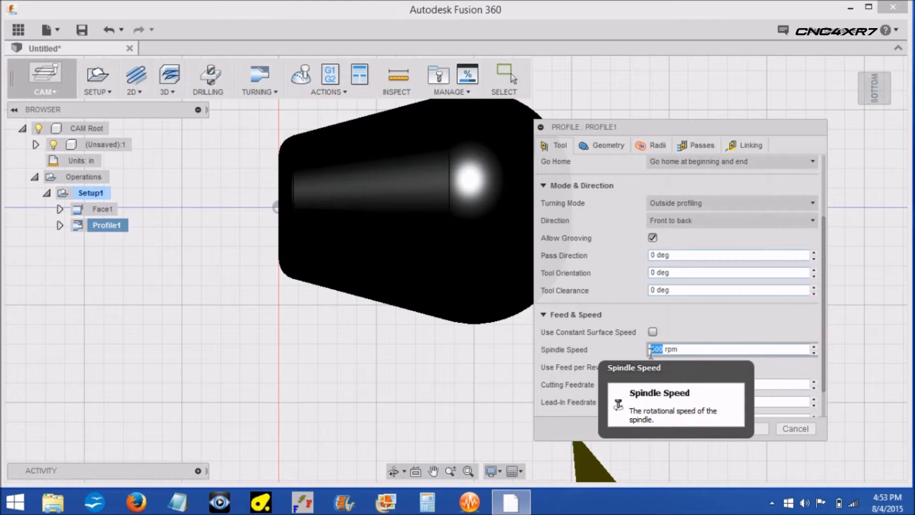
pyautogui.write('800')
pyautogui.write('0')
pyautogui.press('BackSpace')
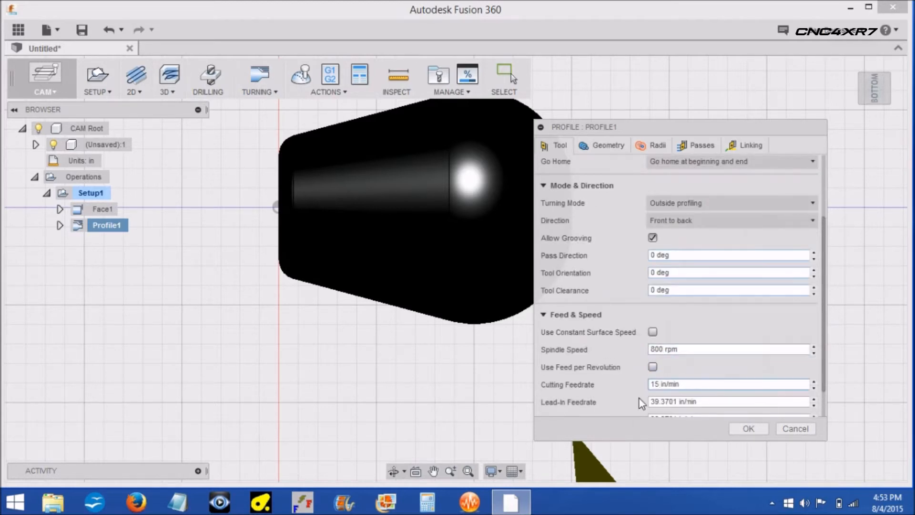
pyautogui.press('Return')
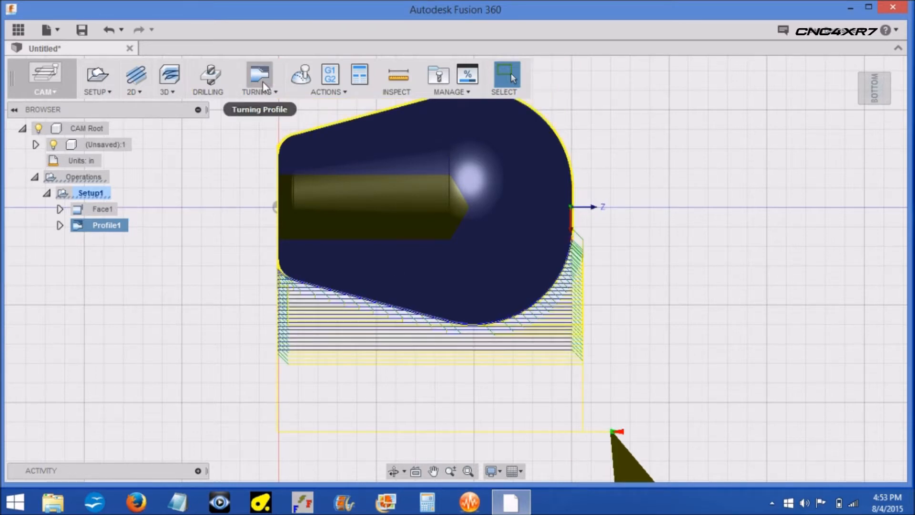
# - Simulate the Profile1 toolpath on the stock, adjusting the playback speed while it runs
pyautogui.click(301, 75)
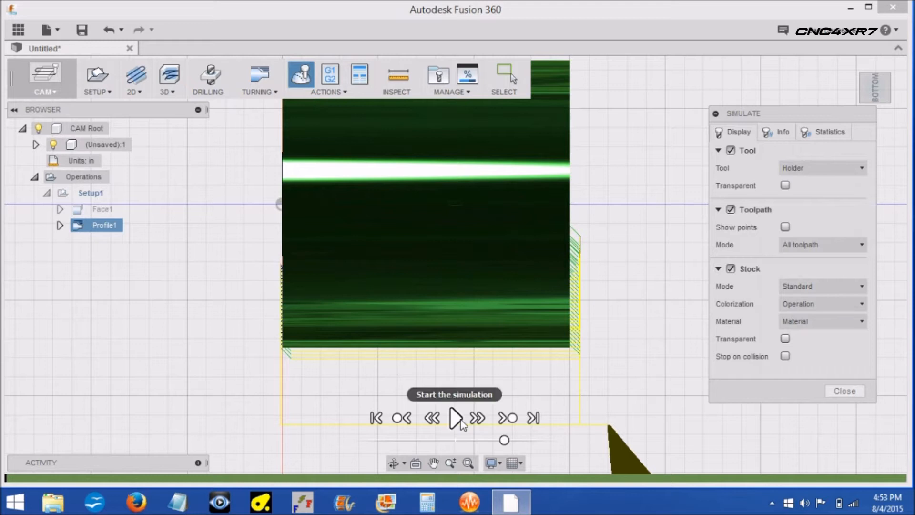
pyautogui.click(455, 418)
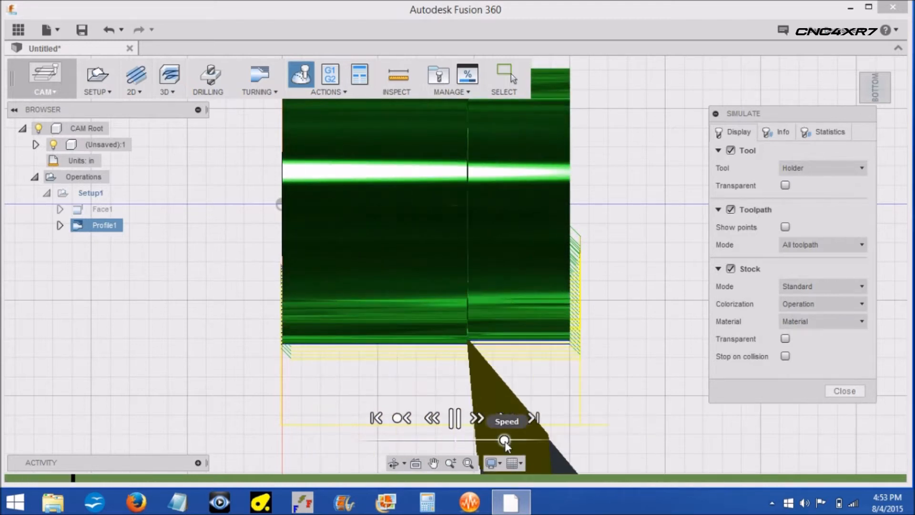
pyautogui.moveTo(505, 439); pyautogui.dragTo(529, 440)
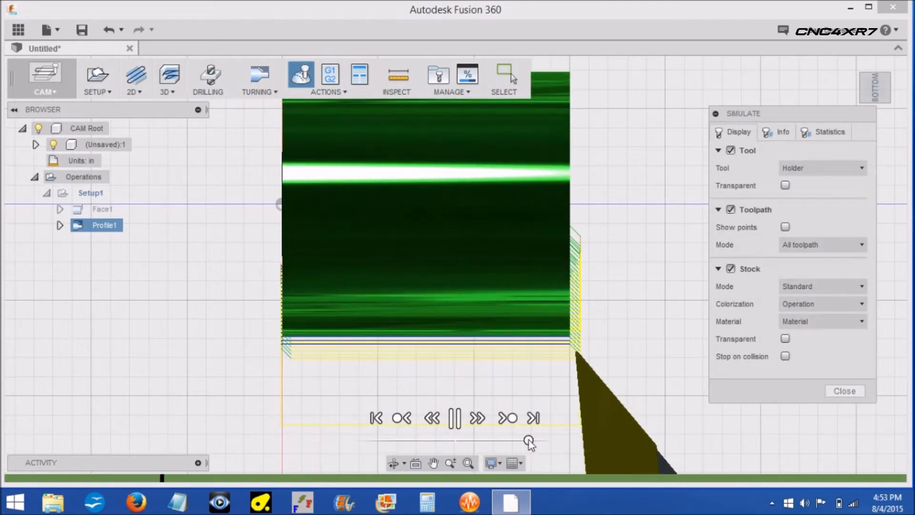
pyautogui.moveTo(528, 440); pyautogui.dragTo(480, 441)
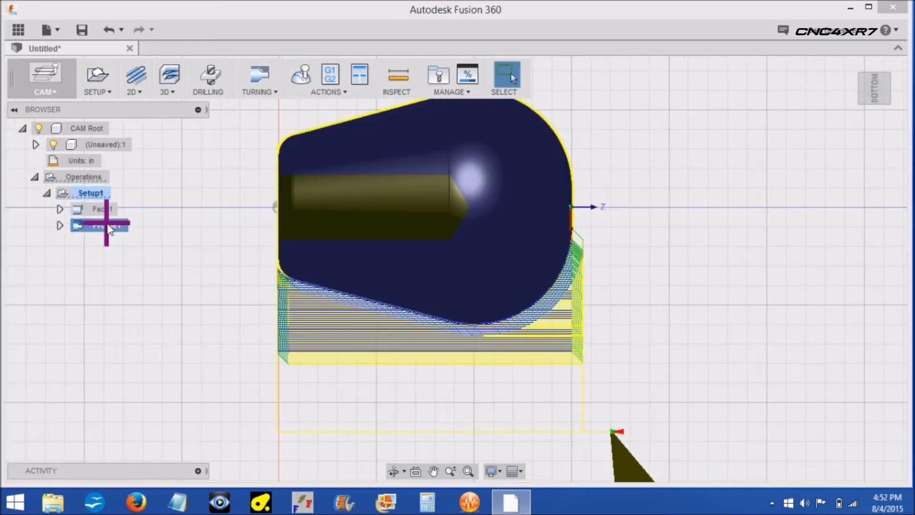
# - Edit the Profile1 operation's passes to a 0.02 in maximum roughing stepdown and 0.01 in roughing overlap, and regenerate its toolpath
pyautogui.rightClick(105, 225)
pyautogui.click(146, 217)
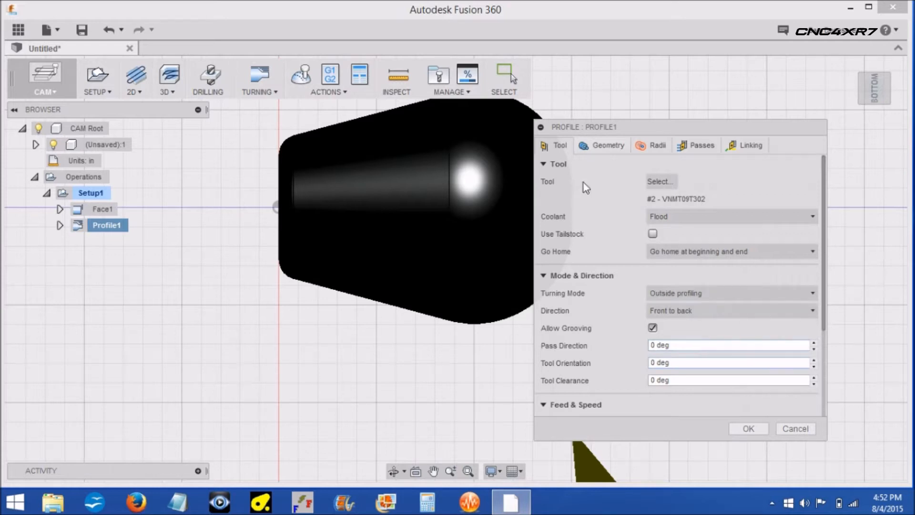
pyautogui.click(591, 147)
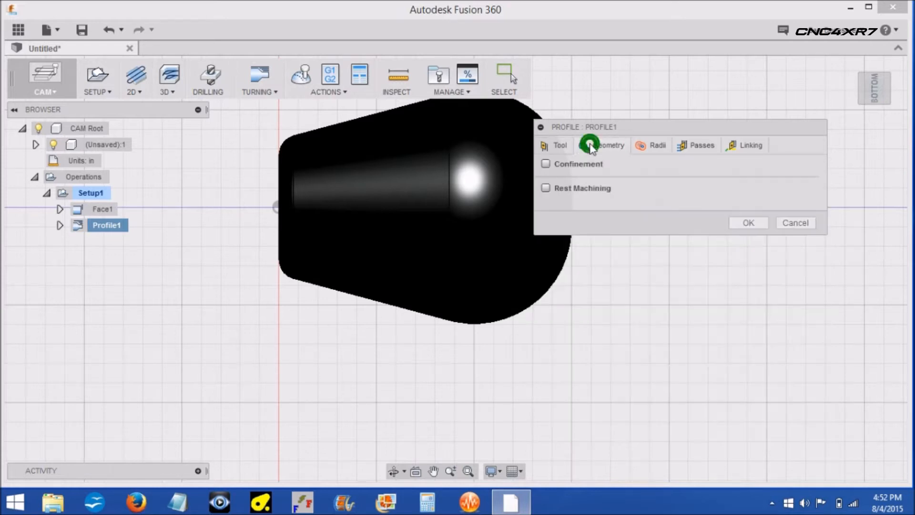
pyautogui.click(681, 146)
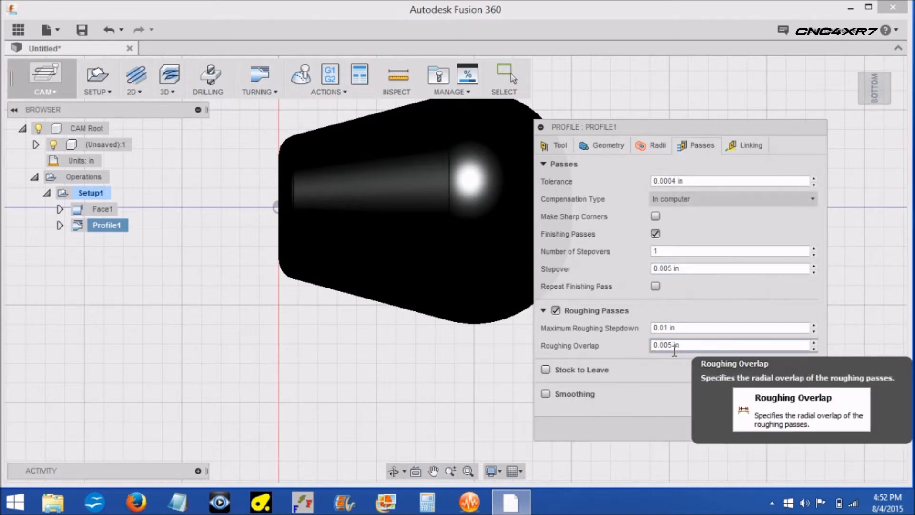
pyautogui.click(668, 327)
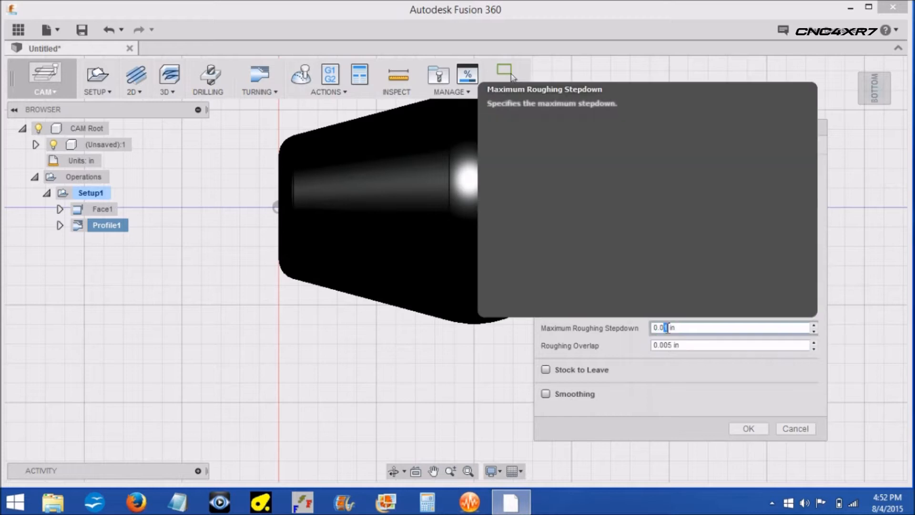
pyautogui.write('2')
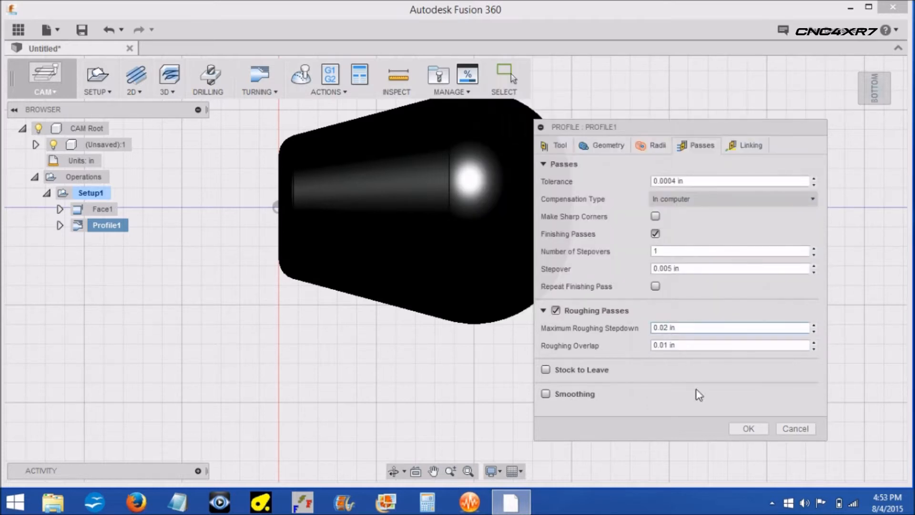
pyautogui.click(744, 426)
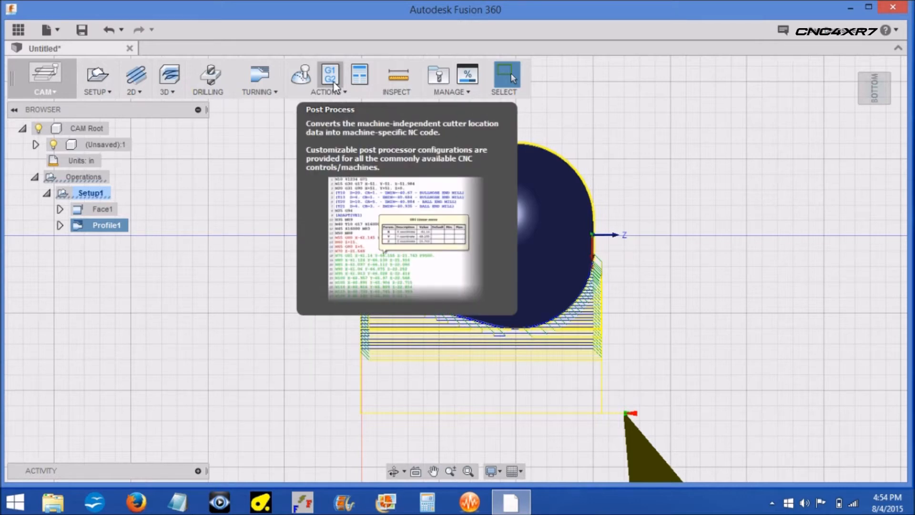
# - Start post processing Profile1, reset the post folder to the system default, filter for Turning and choose fanuc turning.cps - Generic FANUC Turning
pyautogui.click(333, 81)
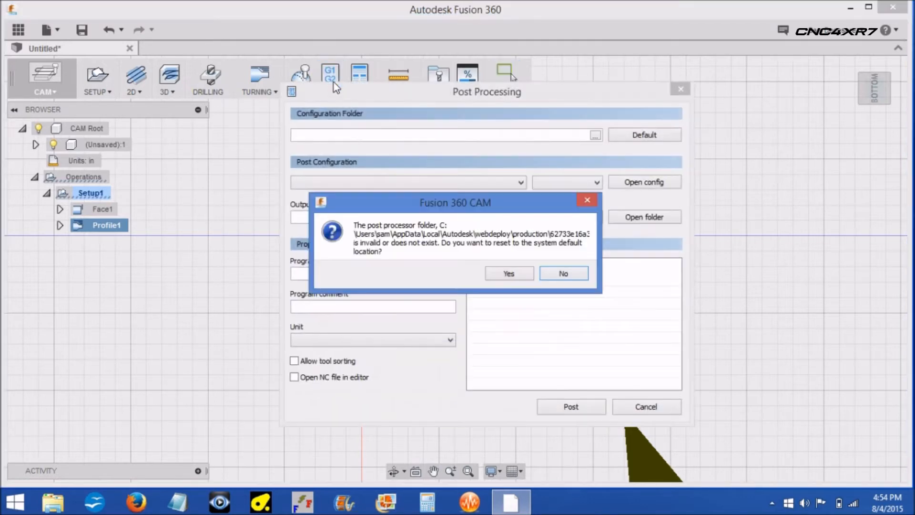
pyautogui.click(508, 274)
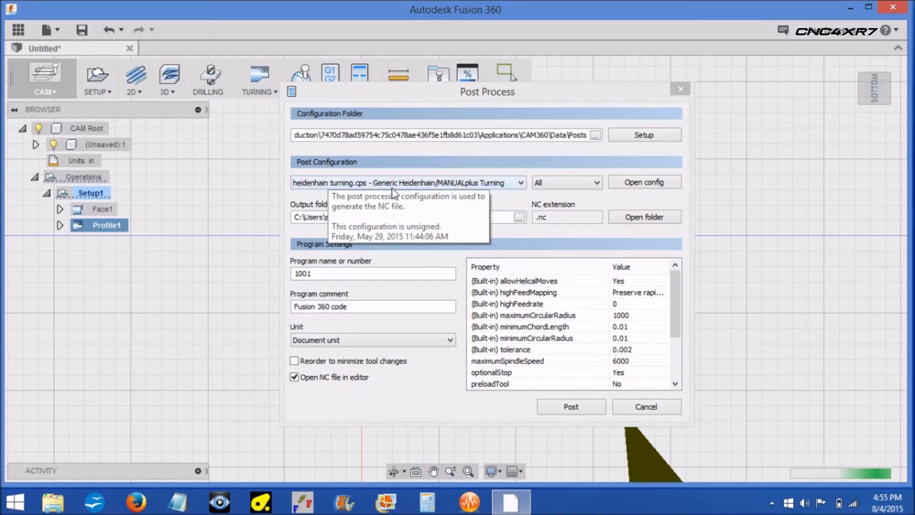
pyautogui.click(521, 182)
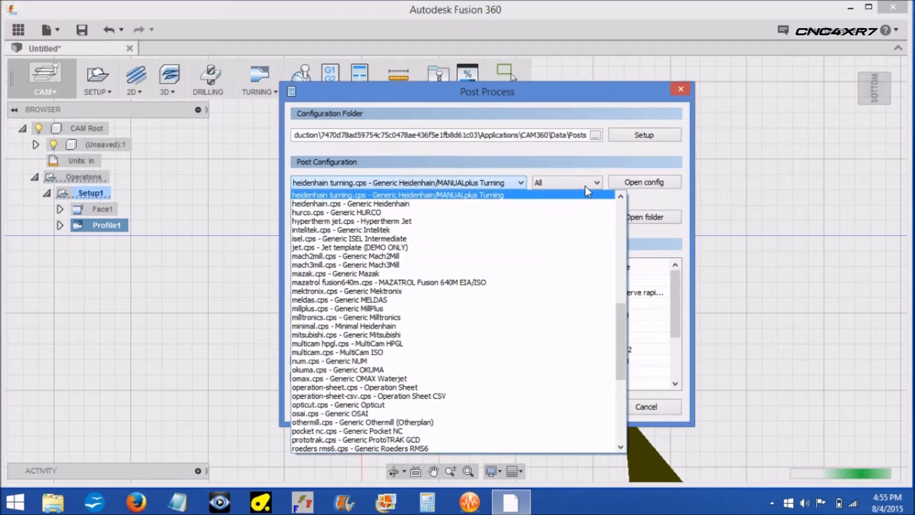
pyautogui.click(594, 181)
pyautogui.click(594, 182)
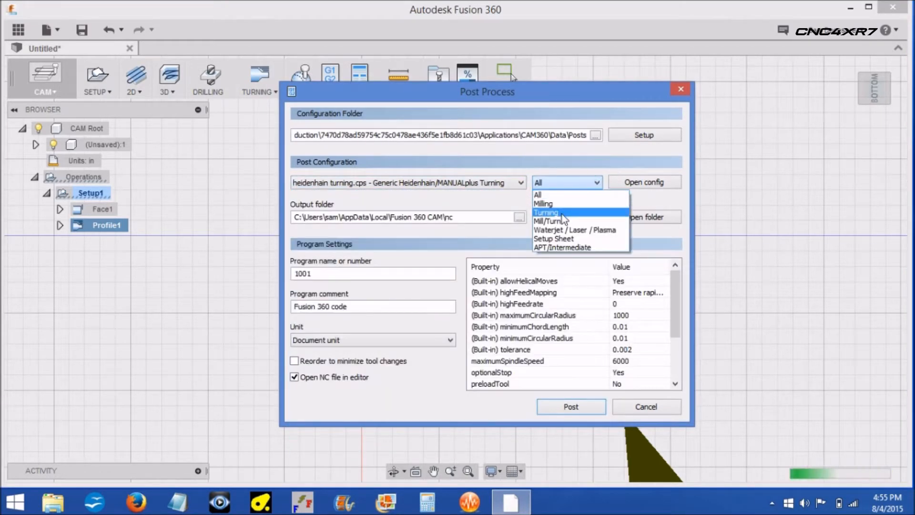
pyautogui.click(562, 214)
pyautogui.click(500, 197)
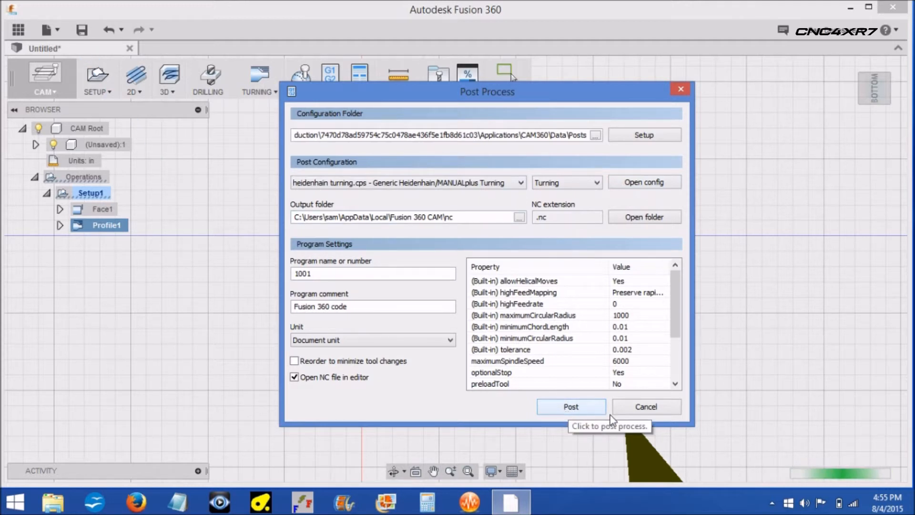
pyautogui.click(522, 183)
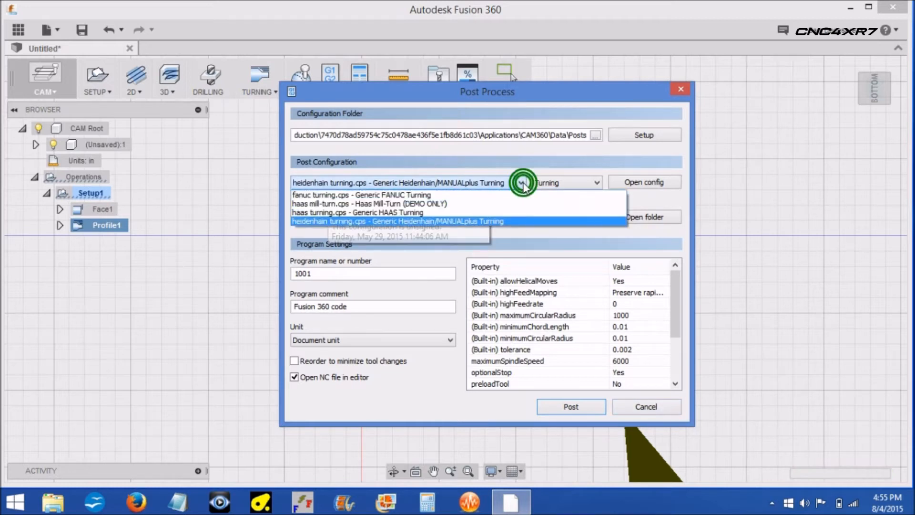
pyautogui.click(437, 195)
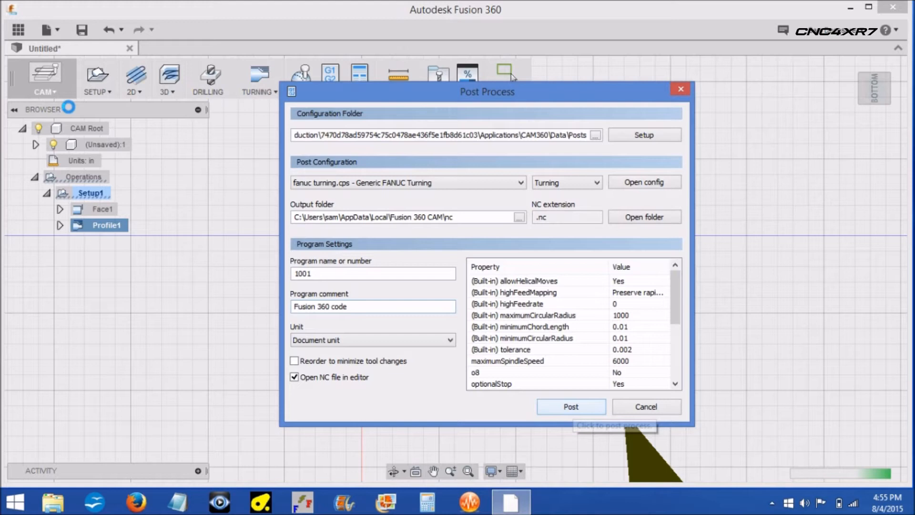
# - Post the Profile1 toolpath and save the NC file as QCTP Knob 1.5.nc
pyautogui.click(549, 406)
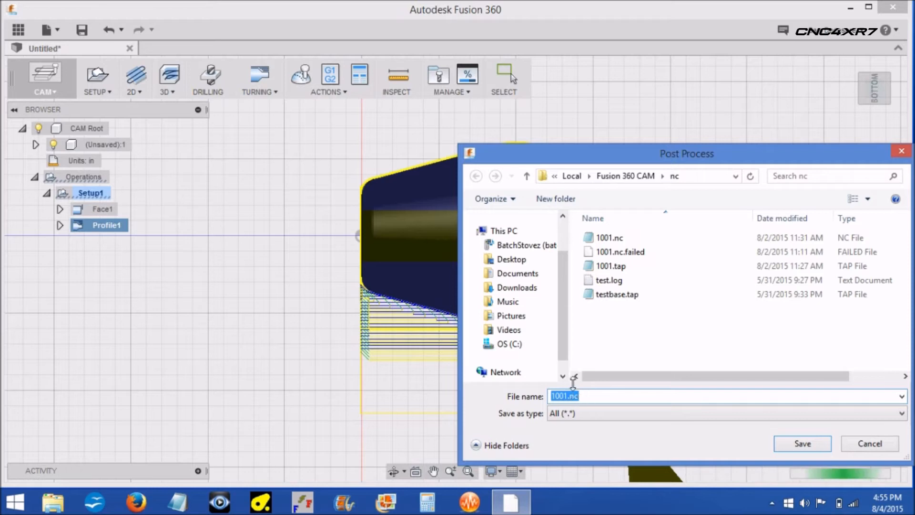
pyautogui.click(567, 396)
pyautogui.doubleClick(567, 396)
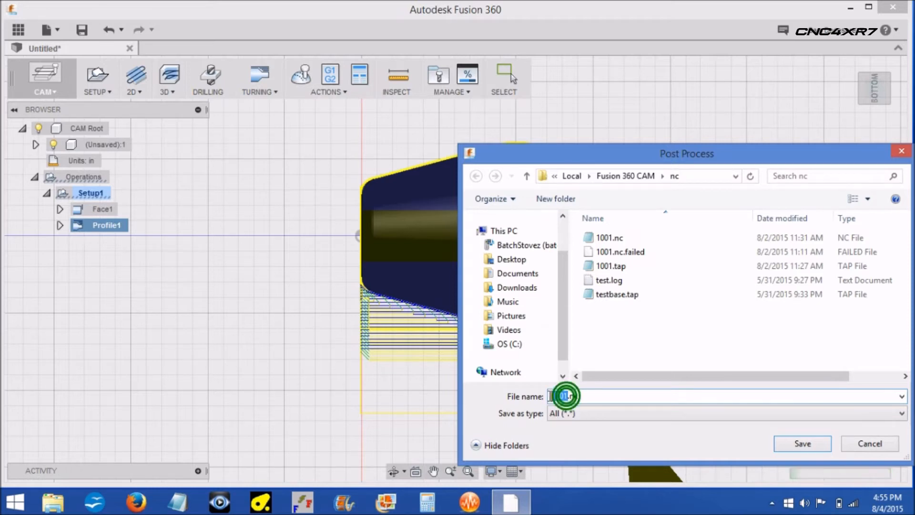
pyautogui.write('0CTP Knob')
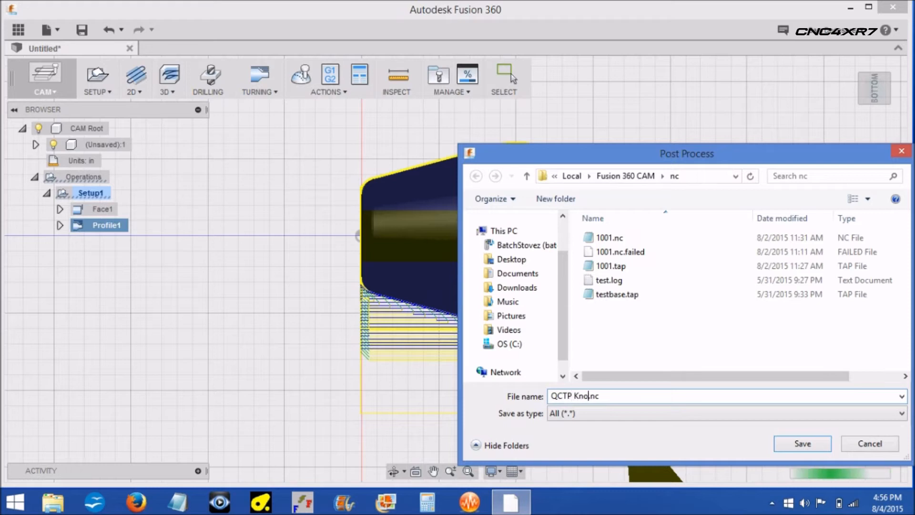
pyautogui.write(' 1.5')
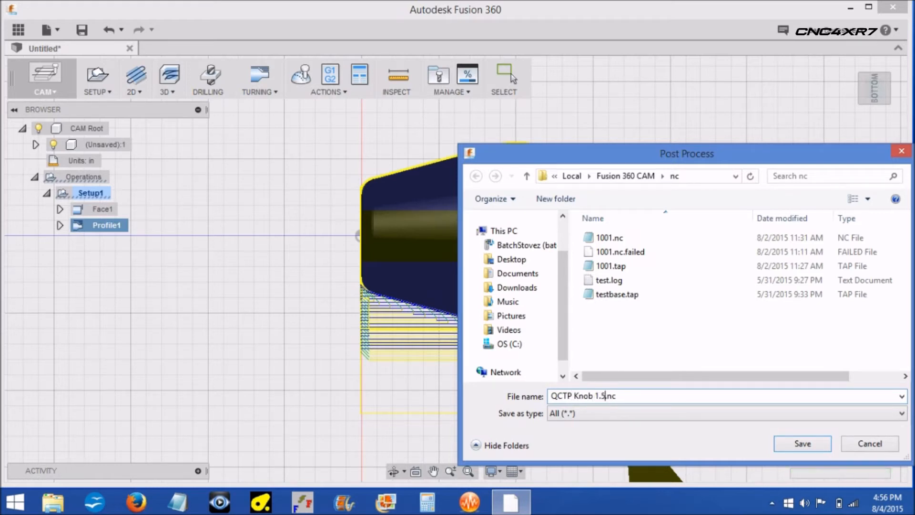
pyautogui.click(803, 443)
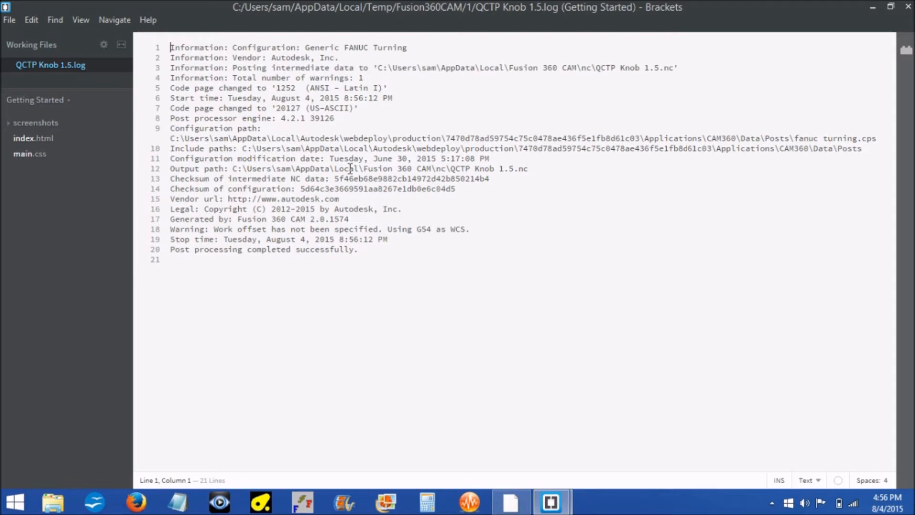
# - Switch to the Brackets editor and examine the G-code in QCTP Knob 1.5.nc from its header to the program end
pyautogui.moveTo(553, 501)
pyautogui.click(496, 453)
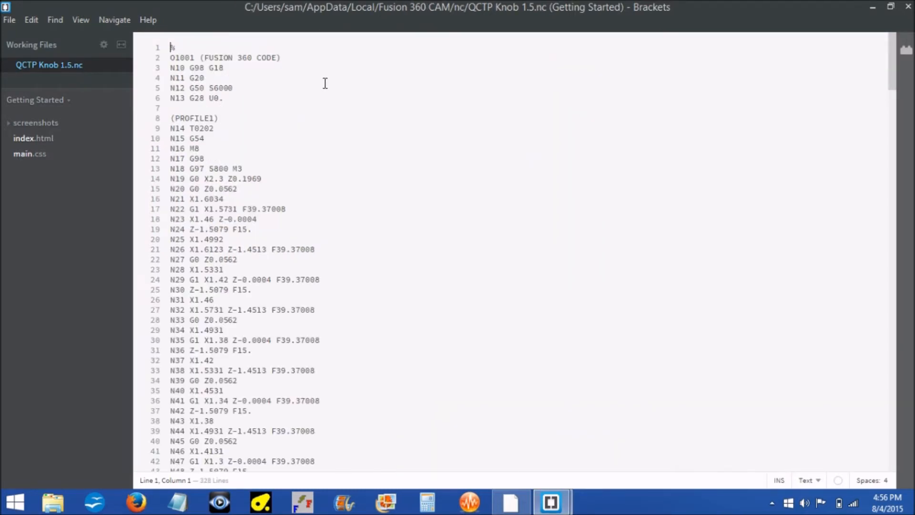
pyautogui.scroll(-20, 340, 217)
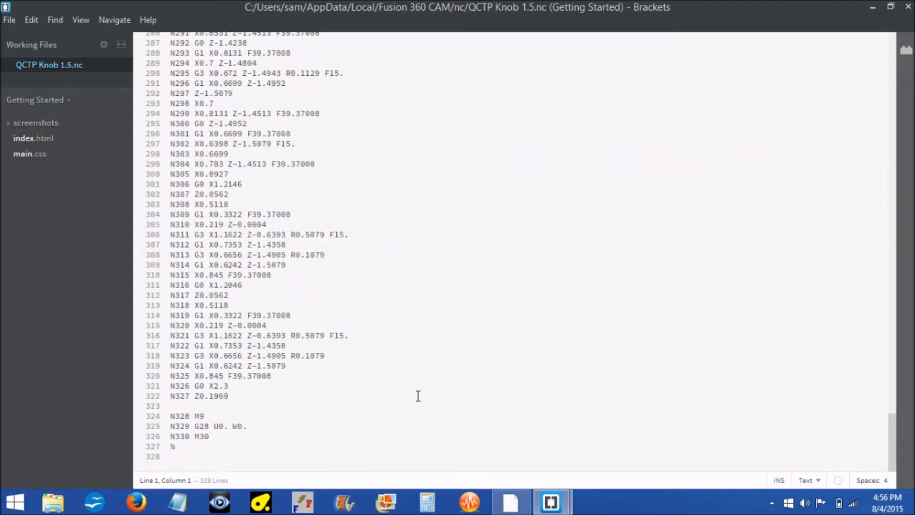
pyautogui.scroll(20, 418, 396)
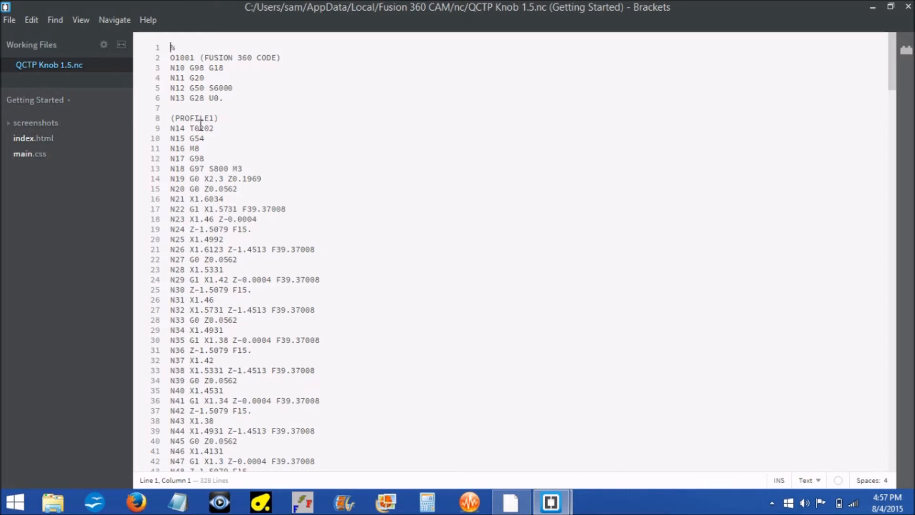
pyautogui.scroll(-5, 232, 138)
pyautogui.scroll(5, 235, 146)
pyautogui.scroll(-20, 178, 316)
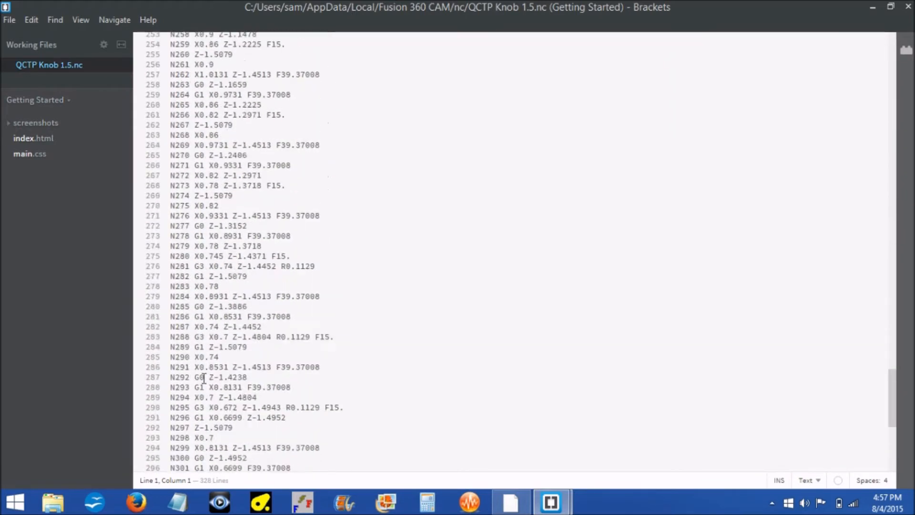
pyautogui.scroll(20, 247, 408)
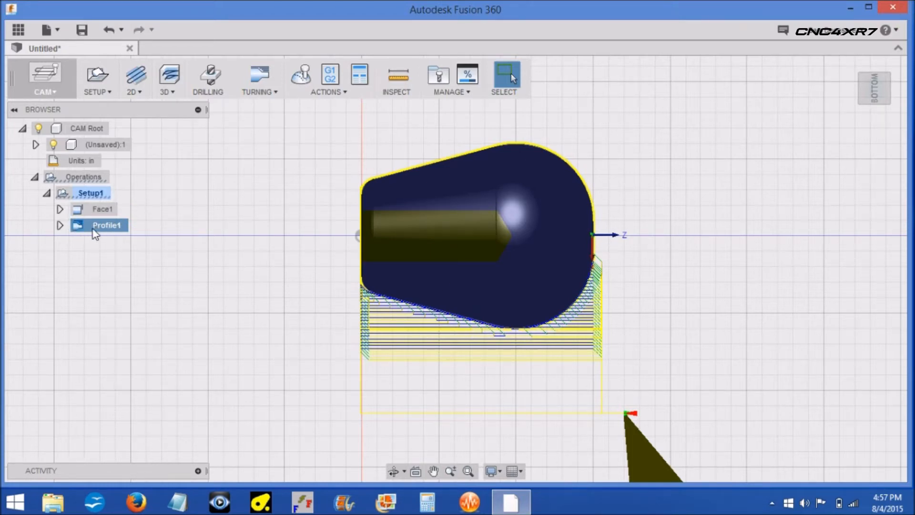
# - Display the Setup1 stock around the knob and inspect it from an angled 3D view
pyautogui.click(91, 193)
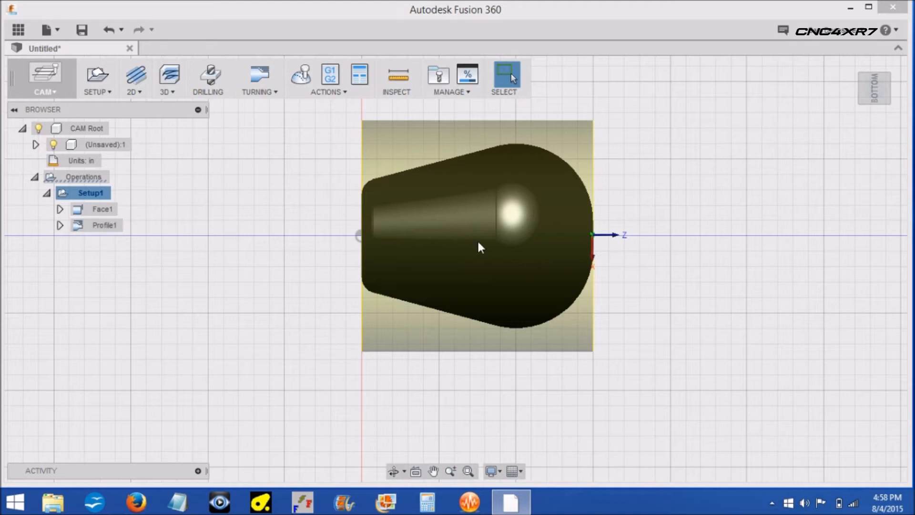
pyautogui.moveTo(894, 98)
pyautogui.moveTo(893, 96); pyautogui.dragTo(863, 62)
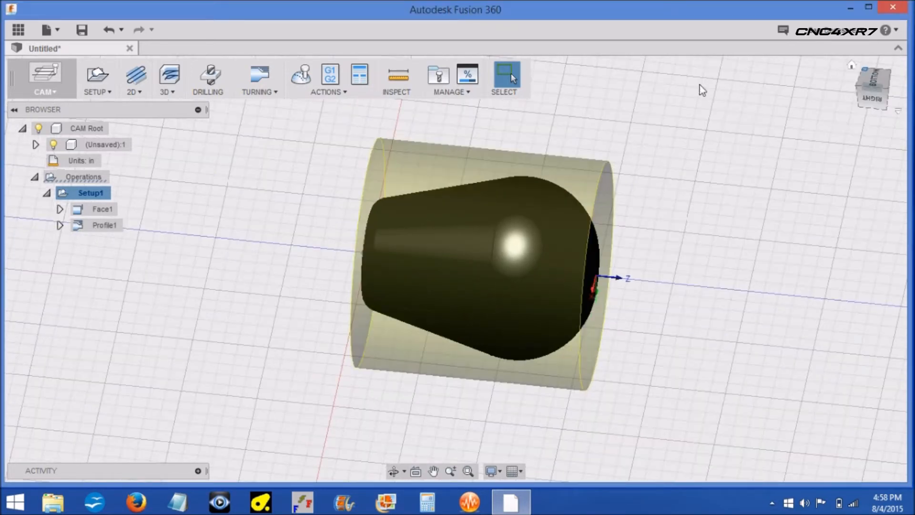